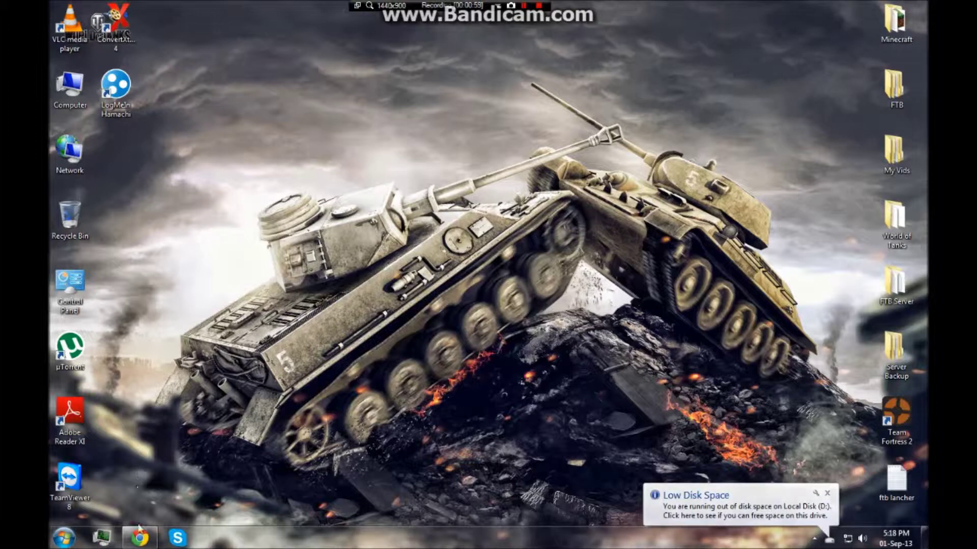
Download the exe version of the launcher from the Feed The Beast homepage in Chrome and dismiss the pop-up ad window.
click(140, 543)
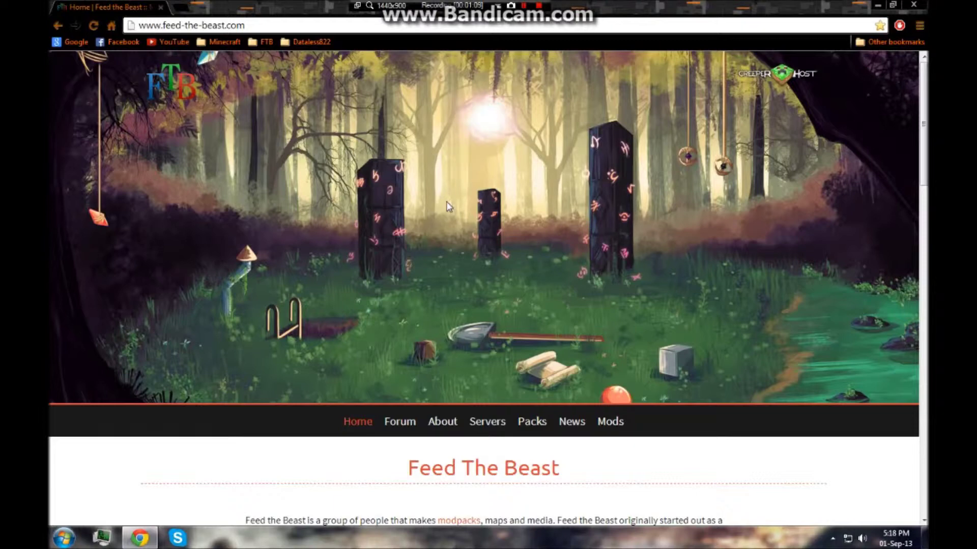
scroll(461, 223, down, 2)
scroll(455, 219, up, 2)
scroll(740, 219, down, 5)
scroll(631, 184, down, 1)
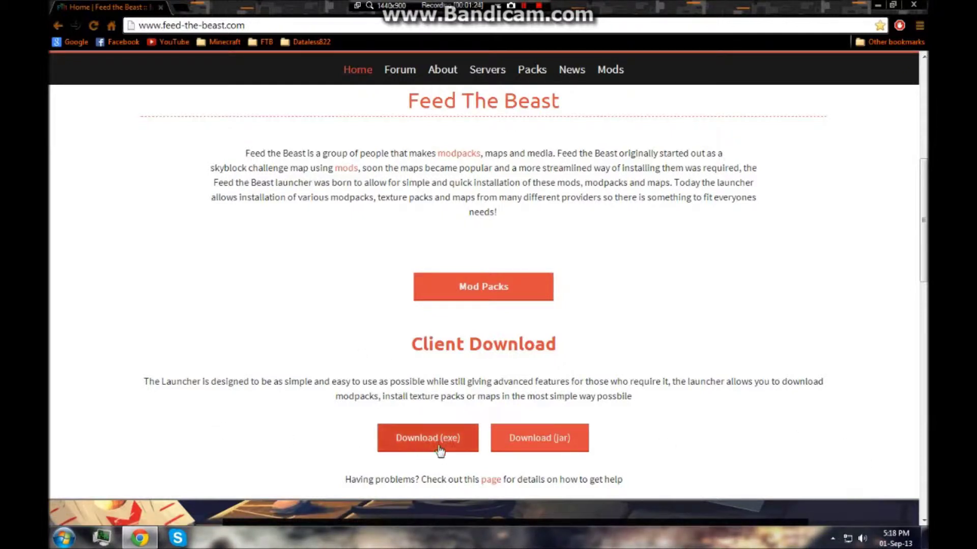
click(414, 437)
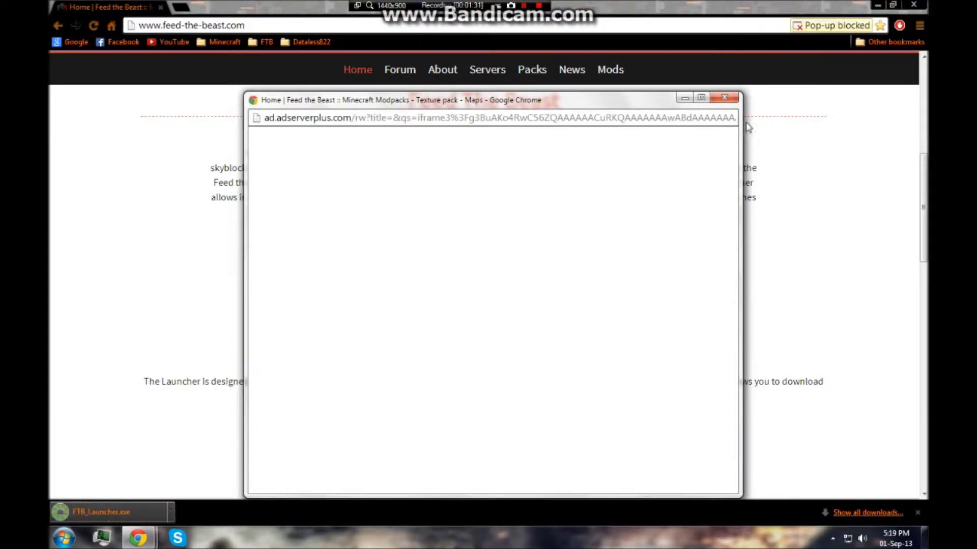
click(731, 102)
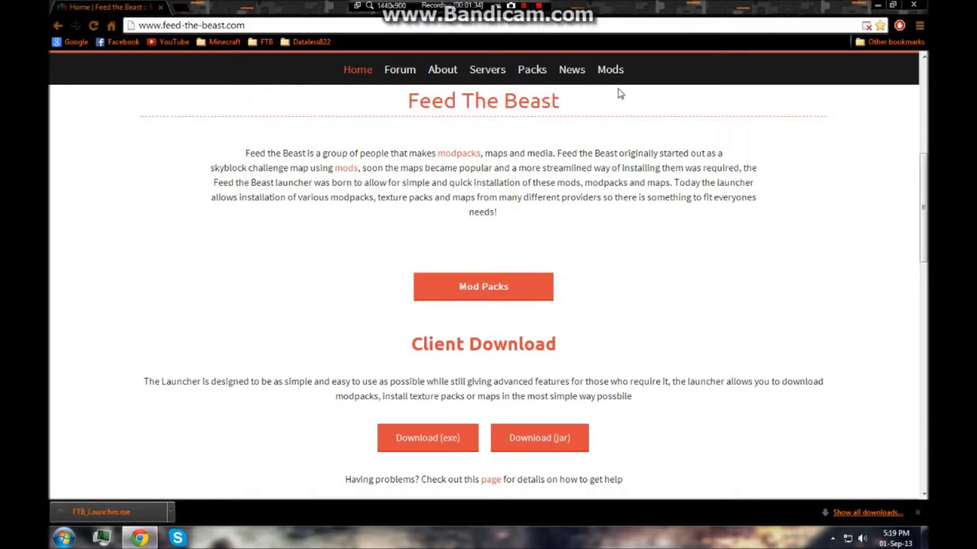
Show the downloaded FTB_Launcher.exe in its folder, with the browser minimised and the folder window moved aside.
click(877, 5)
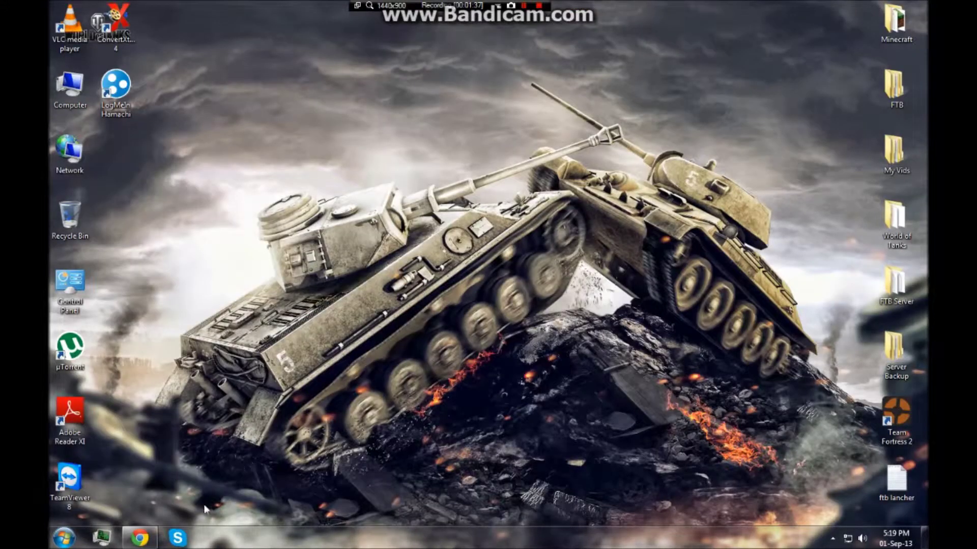
click(144, 538)
click(171, 512)
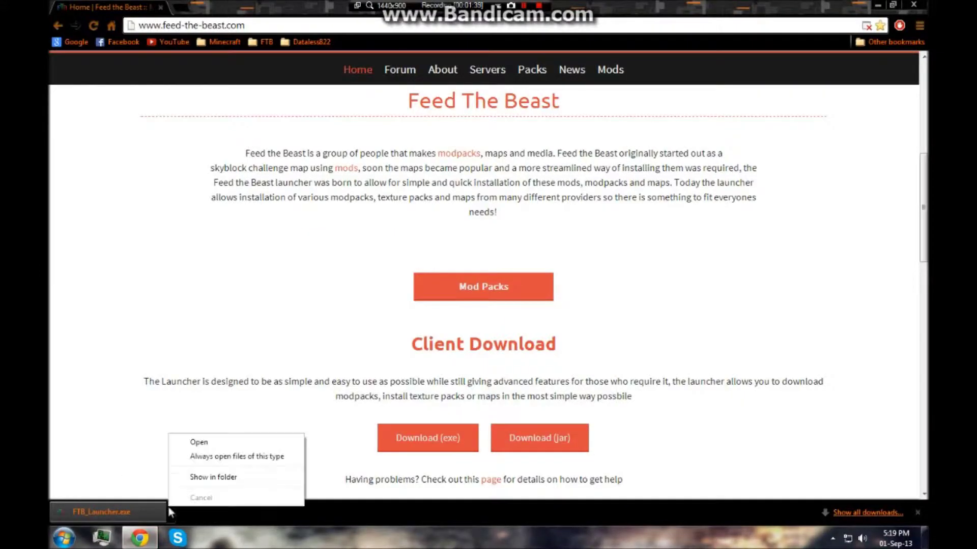
click(204, 475)
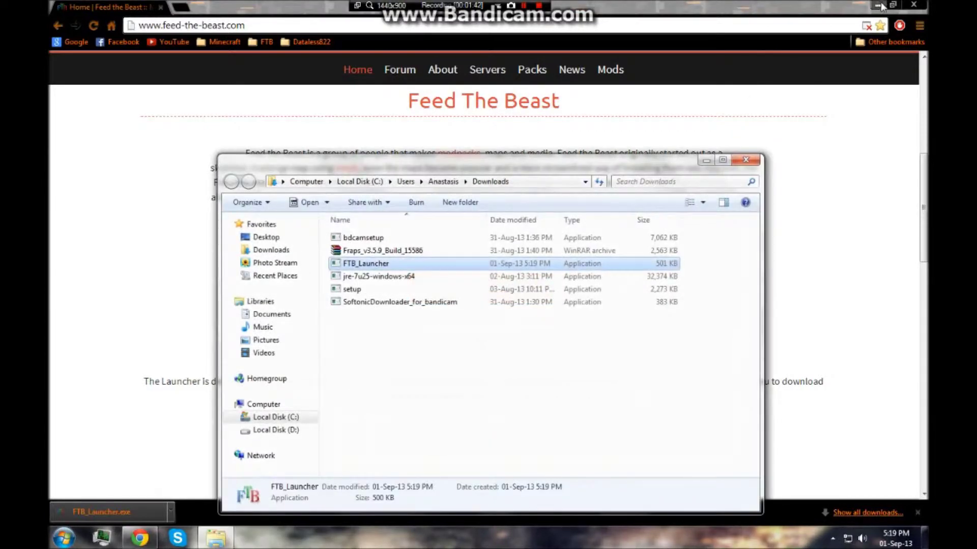
click(876, 5)
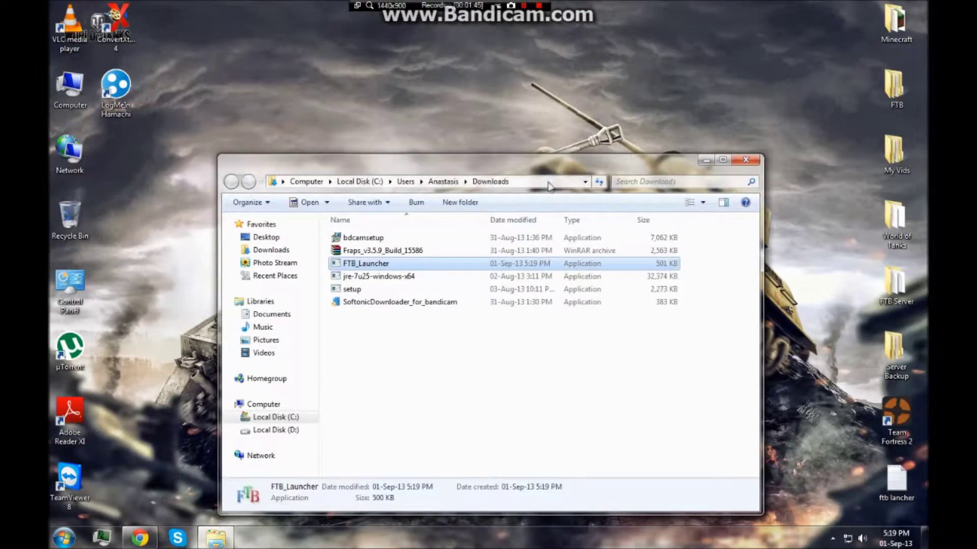
drag(570, 169, 374, 185)
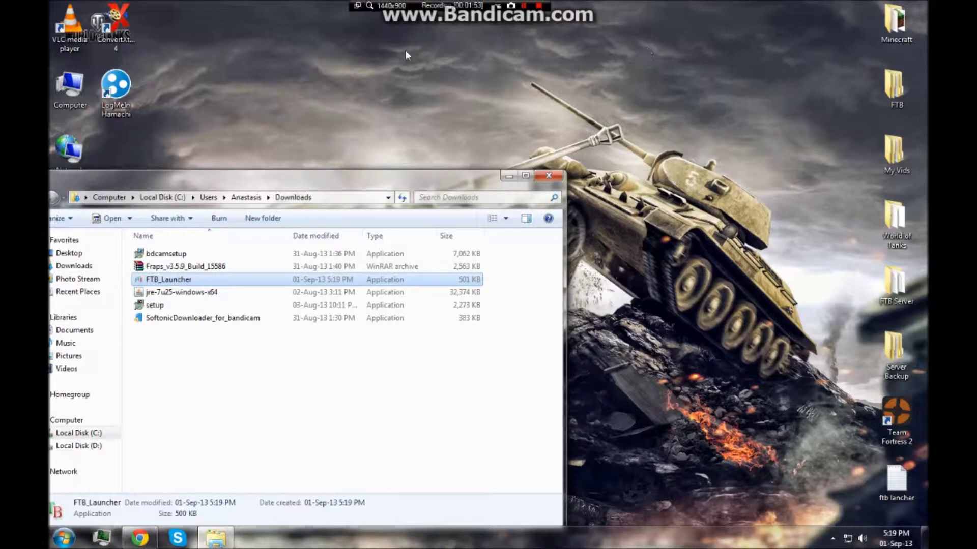
Move FTB_Launcher from Downloads into the FTB folder on the desktop and close the Downloads window.
double_click(898, 96)
drag(301, 18, 595, 31)
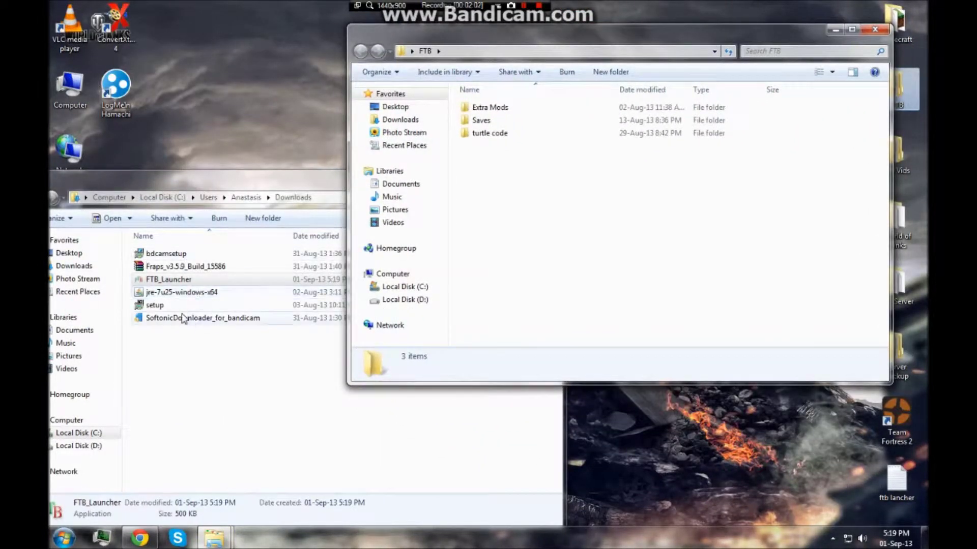
drag(163, 279, 526, 220)
click(248, 182)
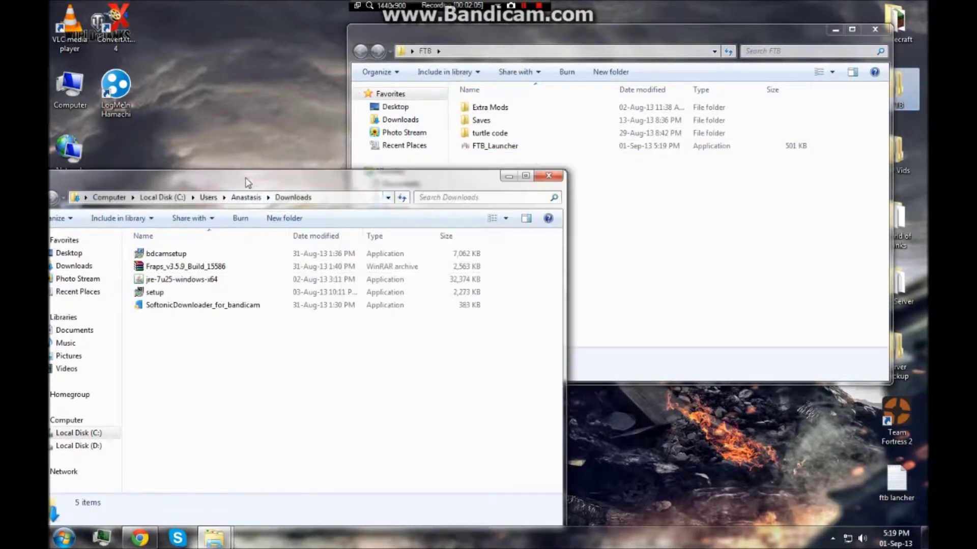
click(559, 178)
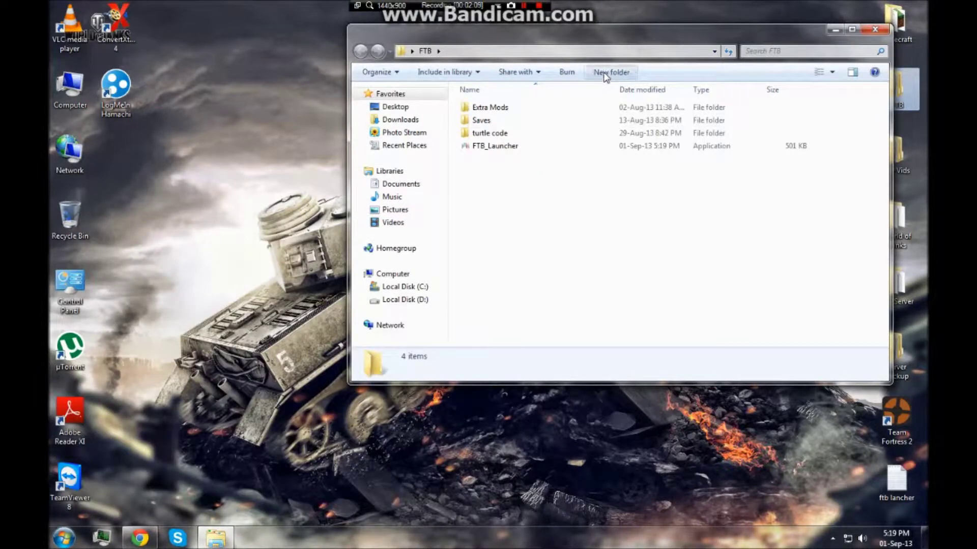
Create a new folder named Directory inside the FTB folder.
click(605, 74)
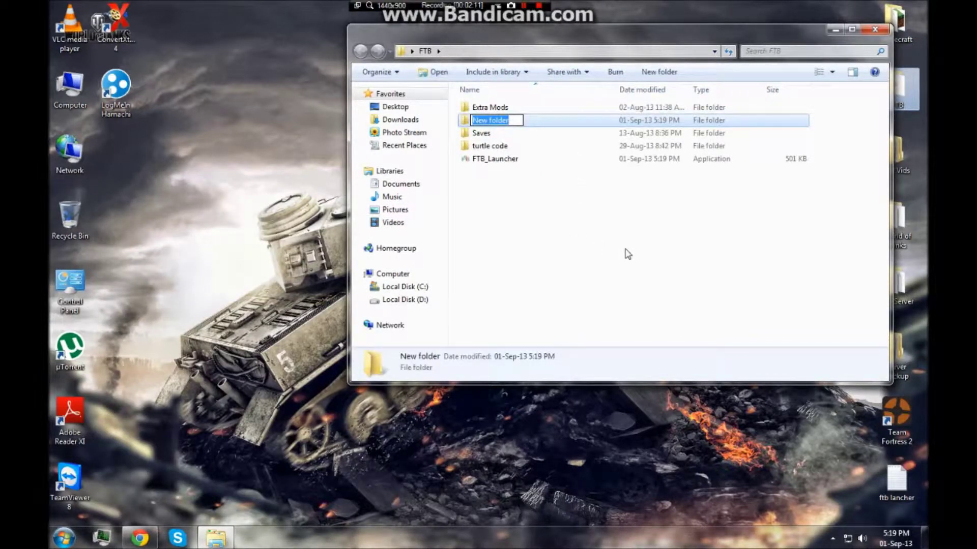
text(Di)
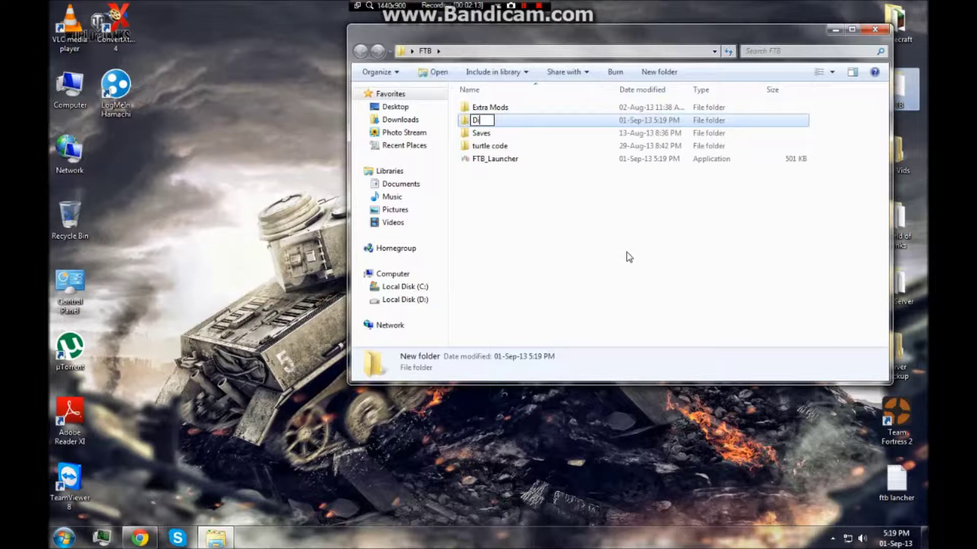
text(rectory)
click(520, 316)
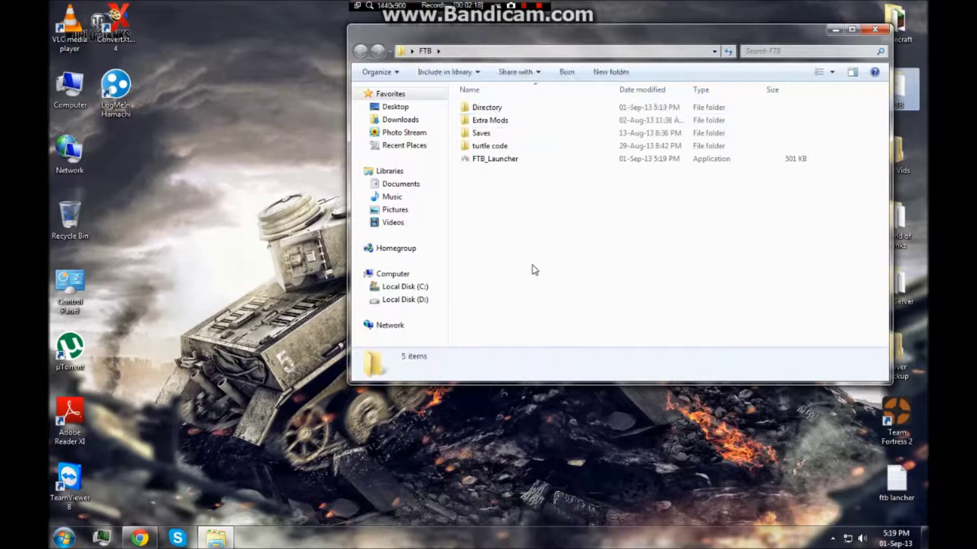
Start FTB_Launcher from the FTB folder and allow it to run despite the unknown publisher.
double_click(546, 162)
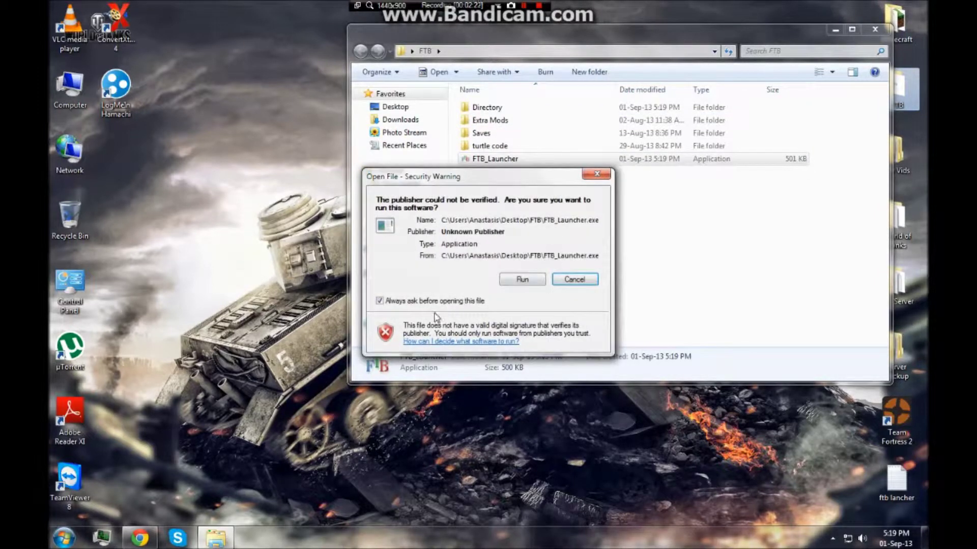
click(430, 303)
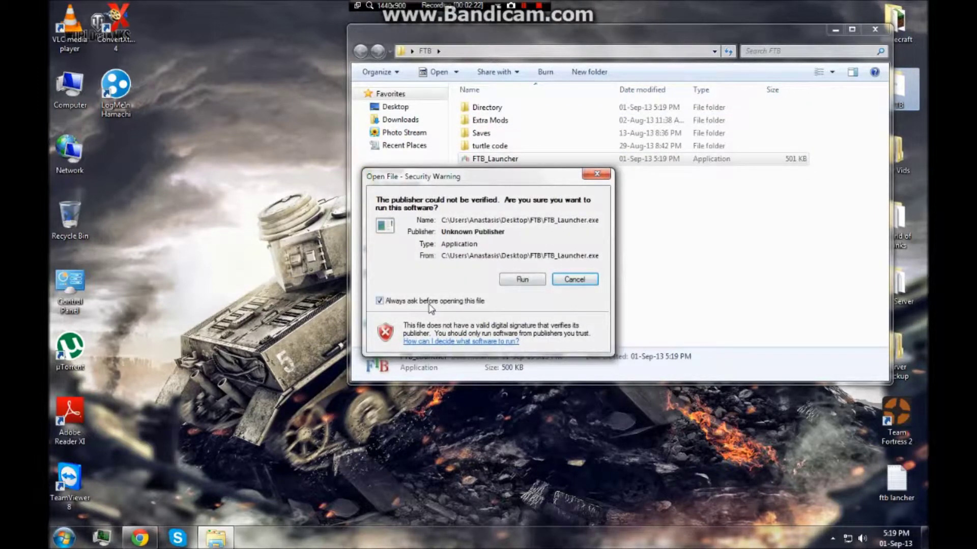
click(520, 277)
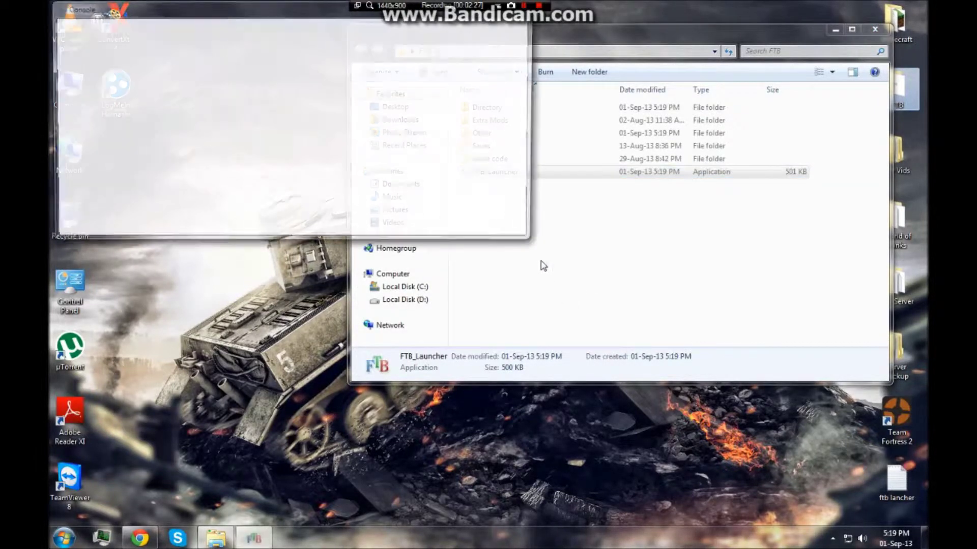
Delete the Directory folder from the FTB folder, moving it to the Recycle Bin.
click(649, 32)
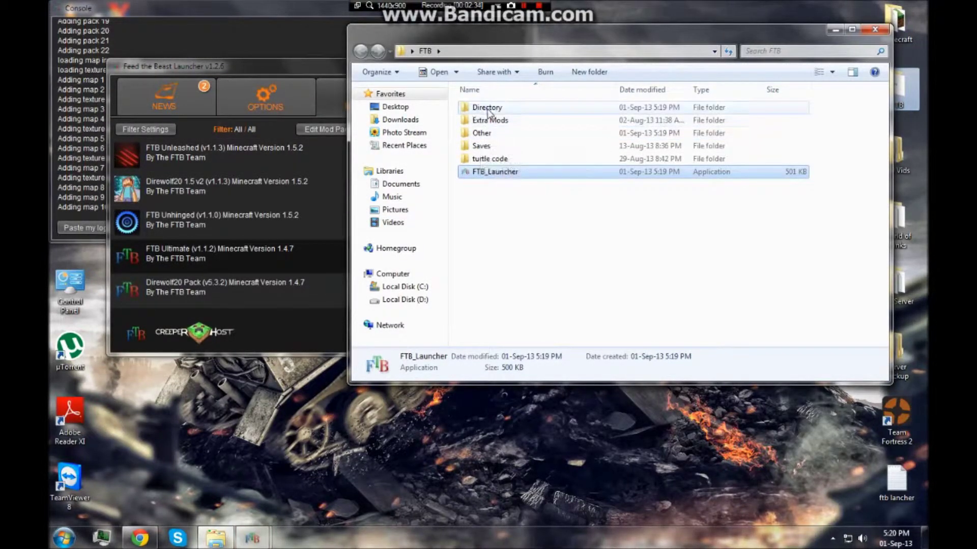
right_click(490, 108)
click(503, 356)
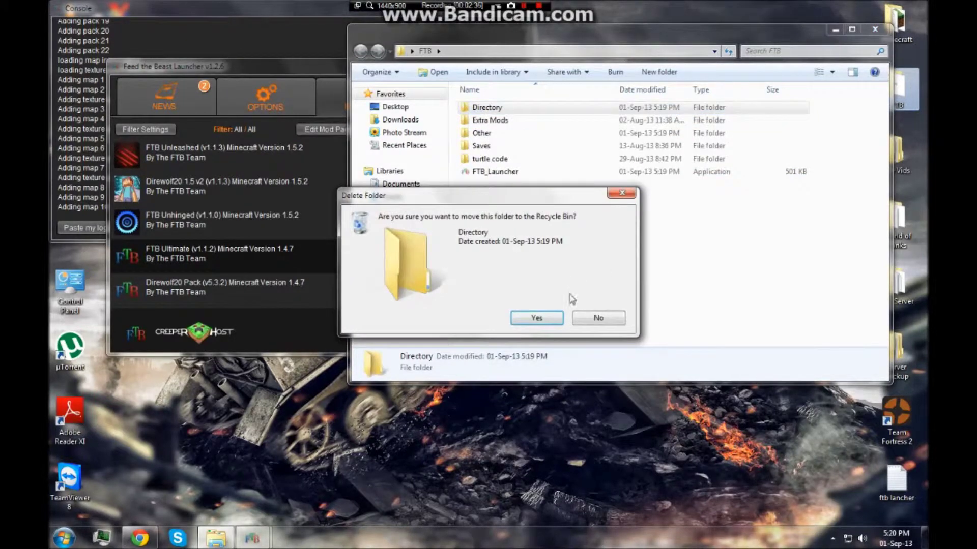
click(535, 313)
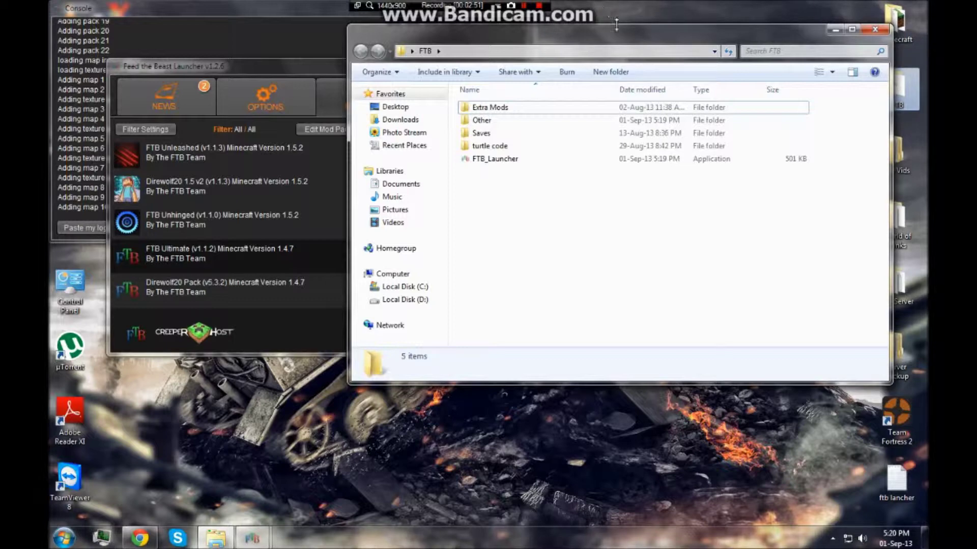
Select the FTB Unleashed modpack in the launcher and dismiss the Console window.
click(873, 30)
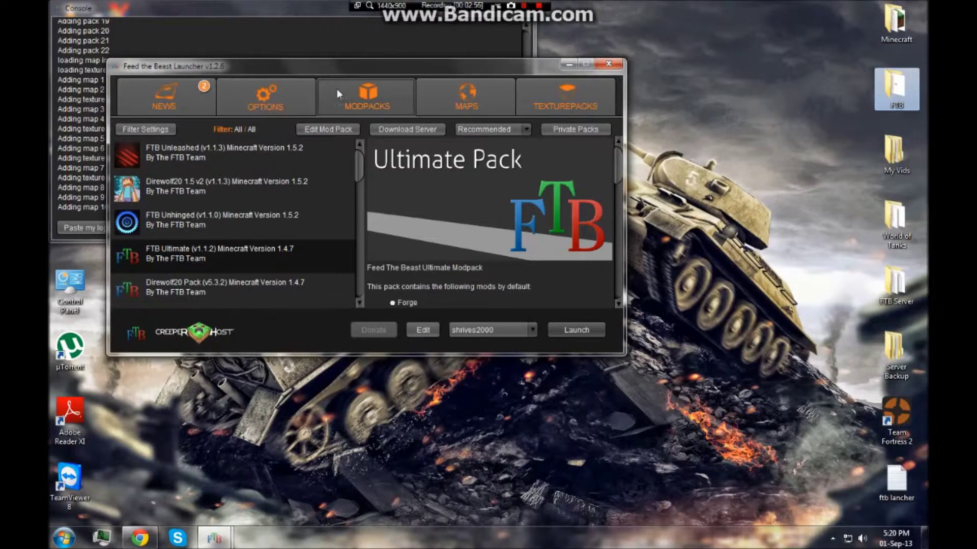
click(168, 152)
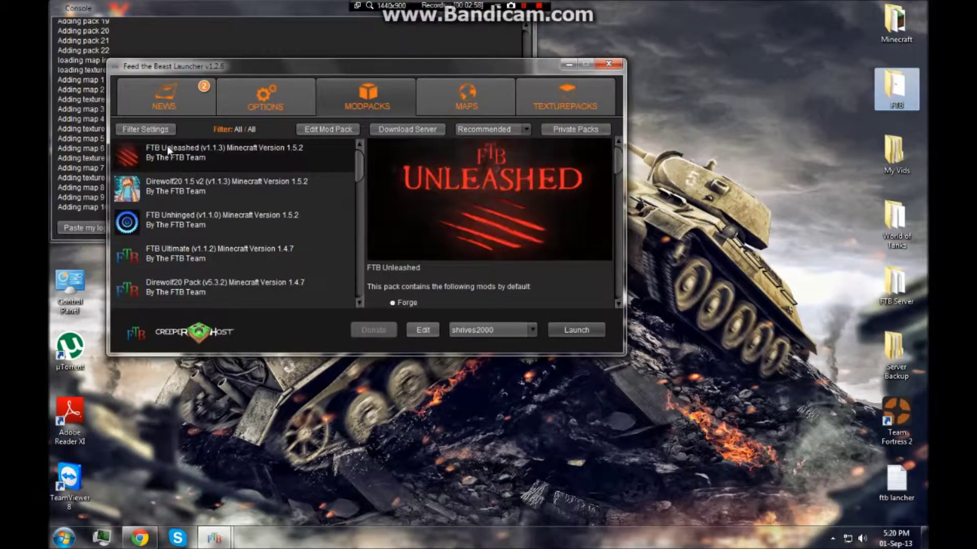
click(208, 15)
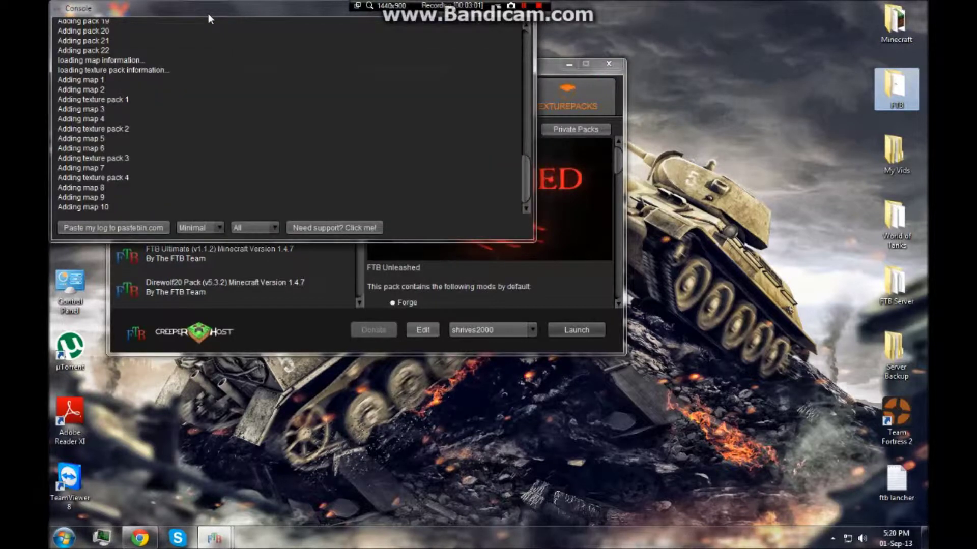
drag(250, 9, 309, 92)
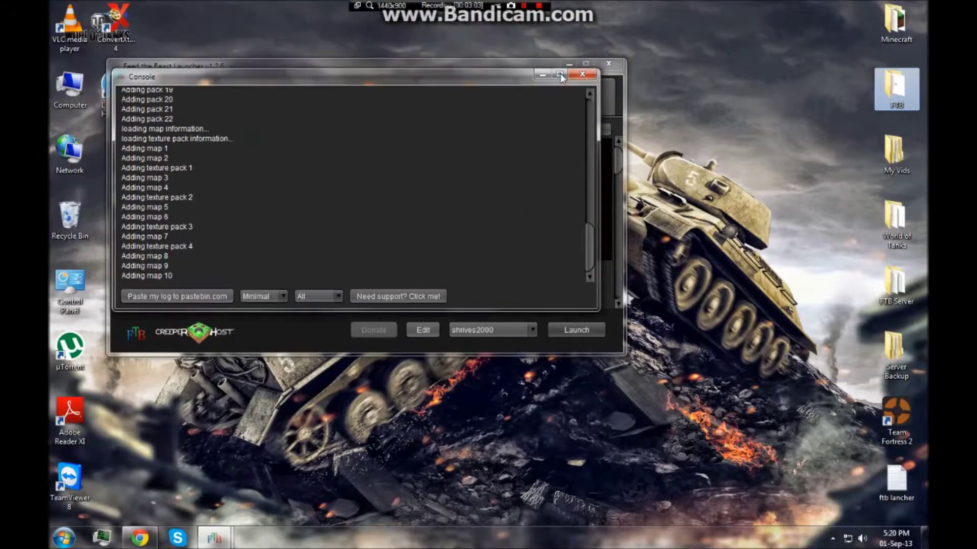
click(564, 75)
Check the install folder and maximum RAM settings in the launcher's options and close the launcher.
click(274, 95)
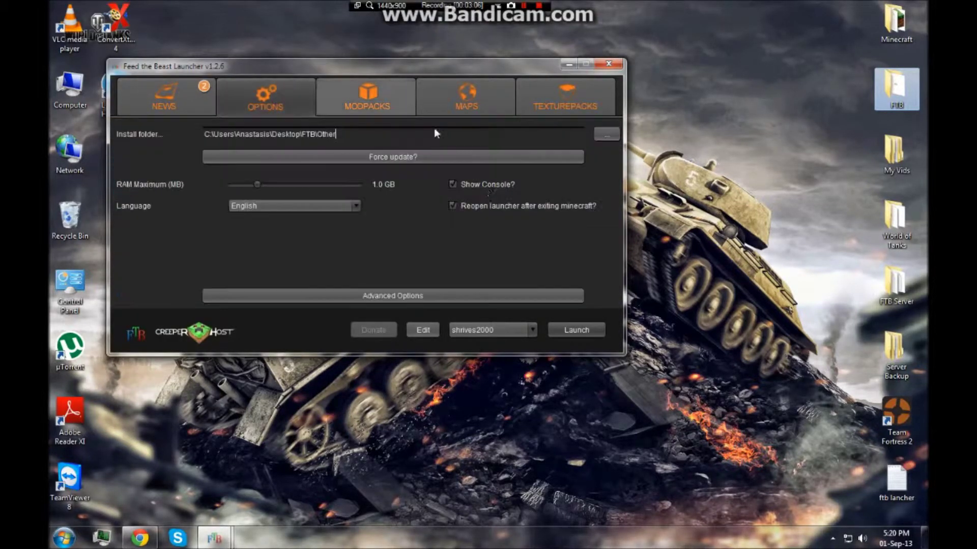
mouse_move(256, 185)
mouse_down()
mouse_move(346, 187)
mouse_move(254, 187)
mouse_up()
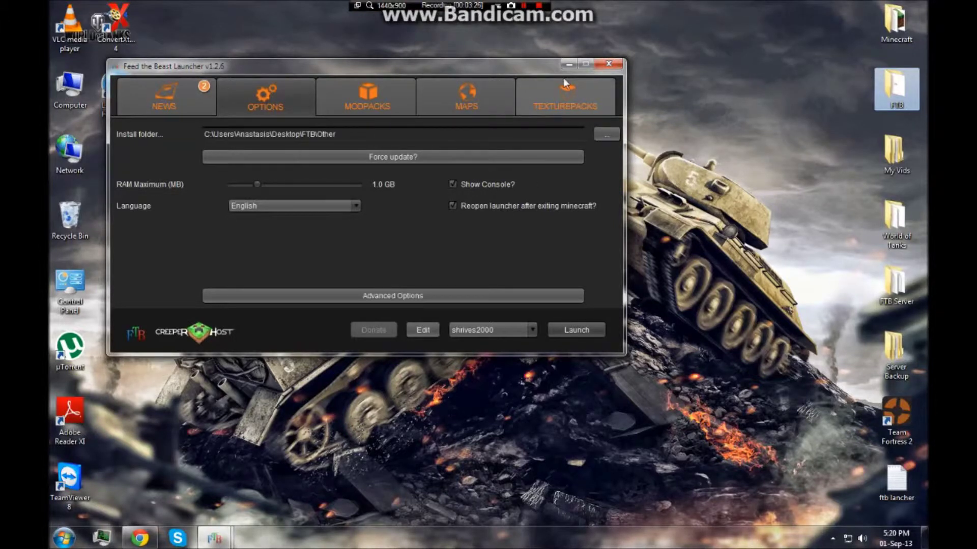
click(605, 69)
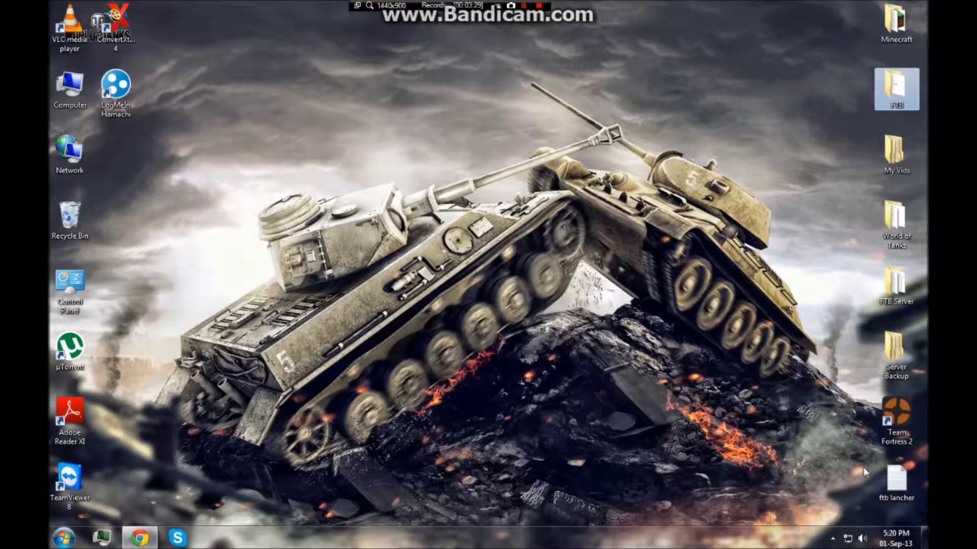
right_click(602, 125)
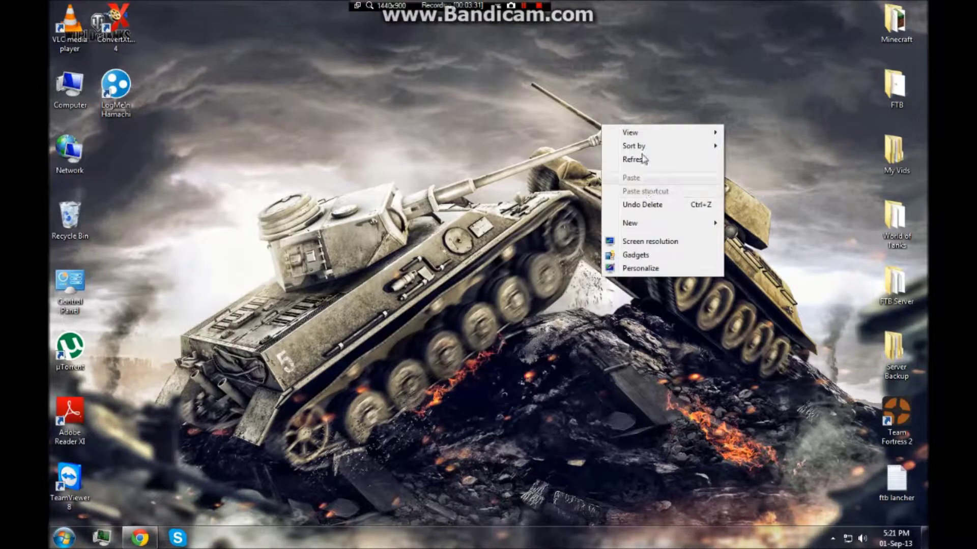
mouse_move(677, 226)
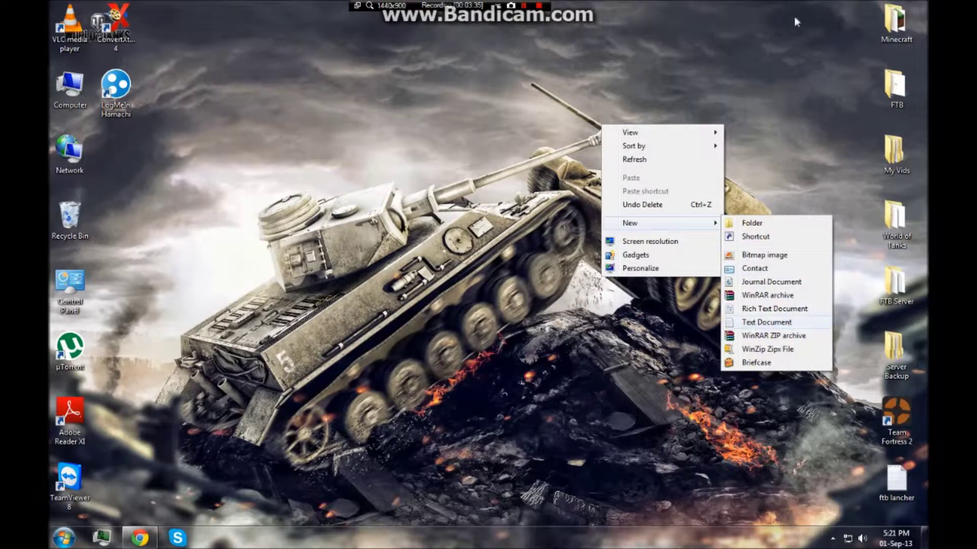
click(784, 75)
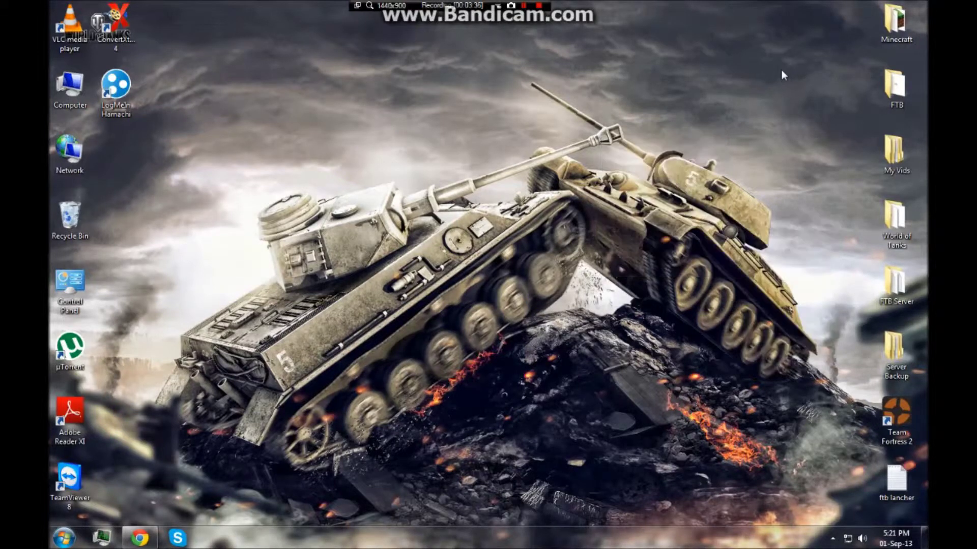
Open the "ftb lancher" text file, complete the command at its start so it reads javaw, and save the file.
double_click(891, 490)
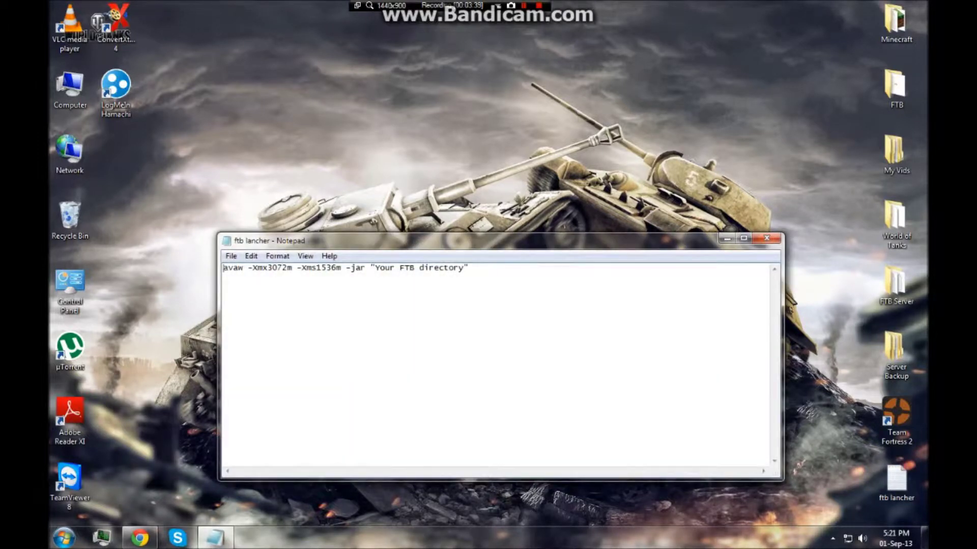
text(j)
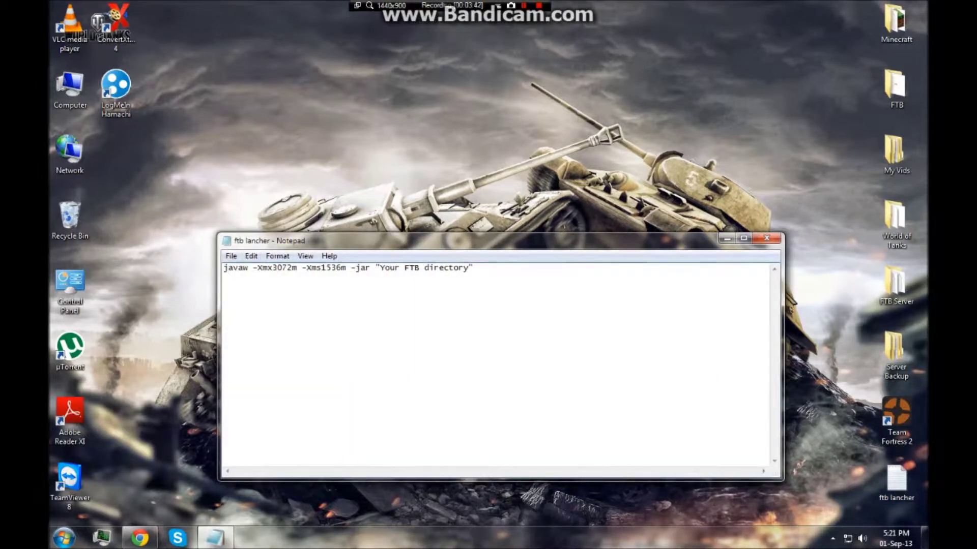
click(232, 255)
click(254, 299)
Check the computer's installed memory and system type in the system properties, and close that window.
click(64, 537)
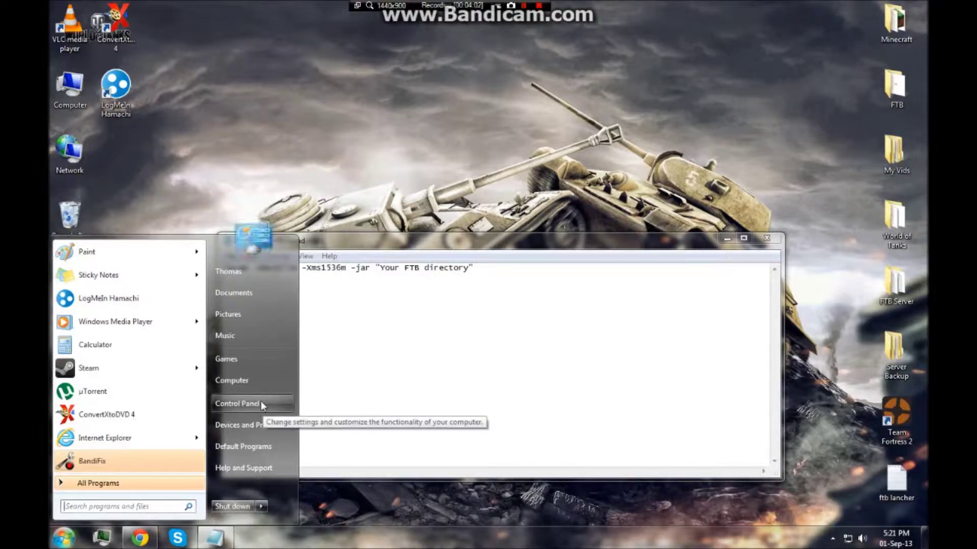
click(243, 380)
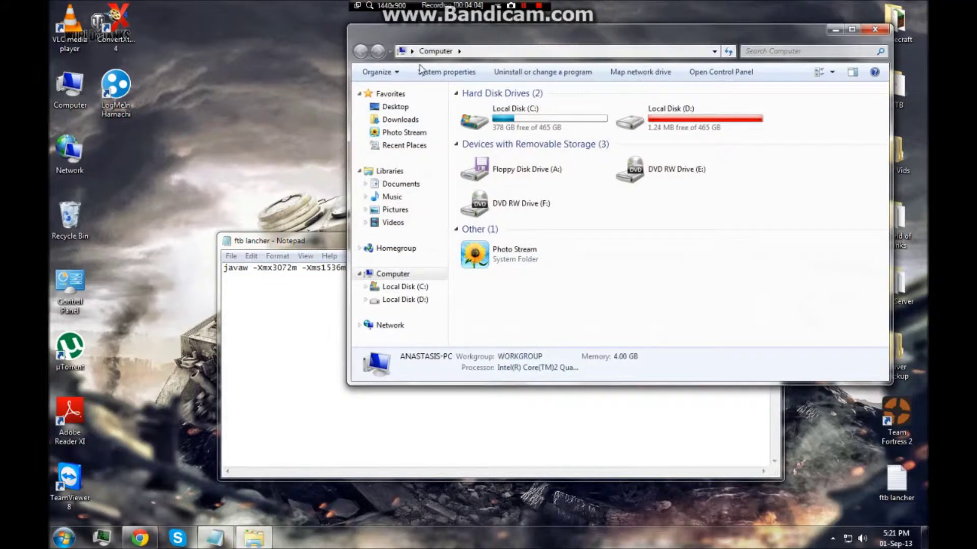
click(447, 72)
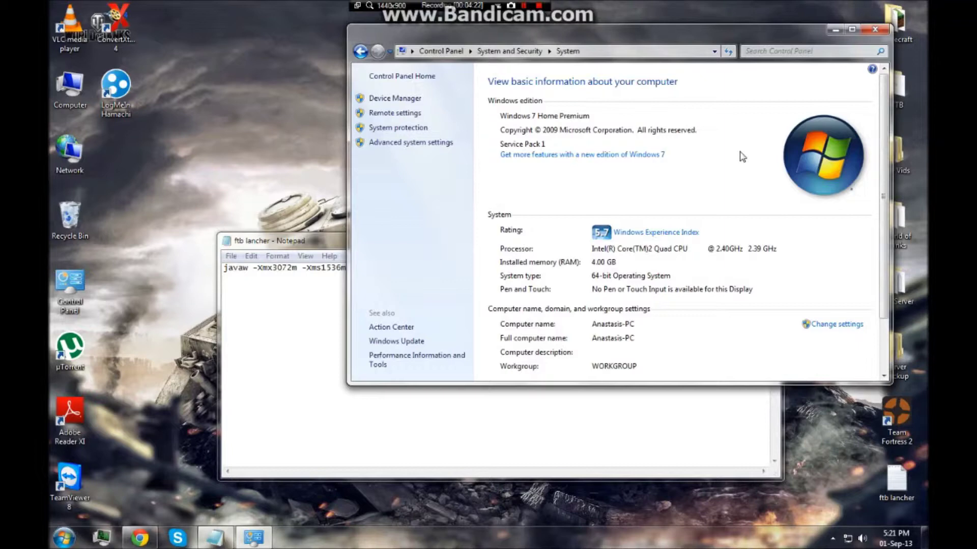
click(875, 30)
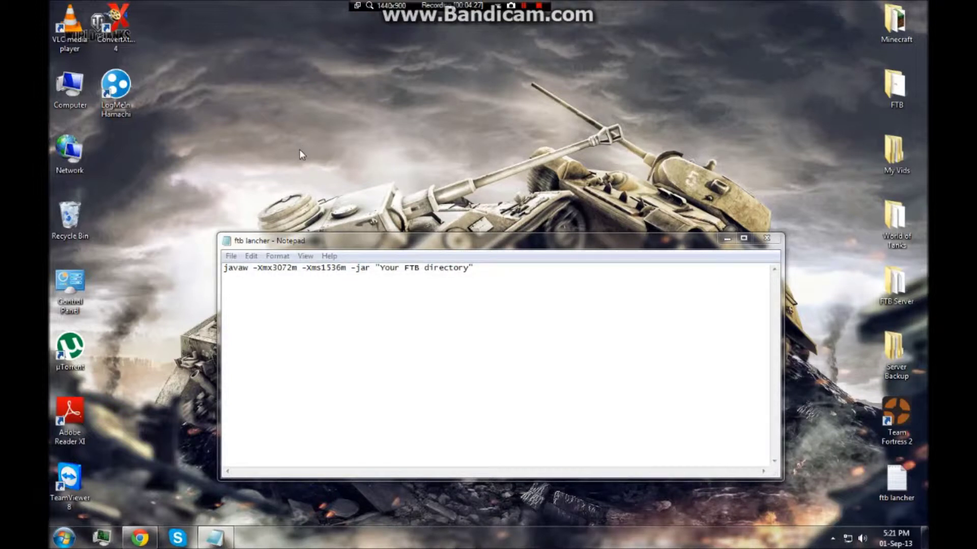
Create a shortcut to FTB_Launcher inside the desktop FTB folder and copy the target path from the shortcut's properties.
drag(379, 268, 468, 268)
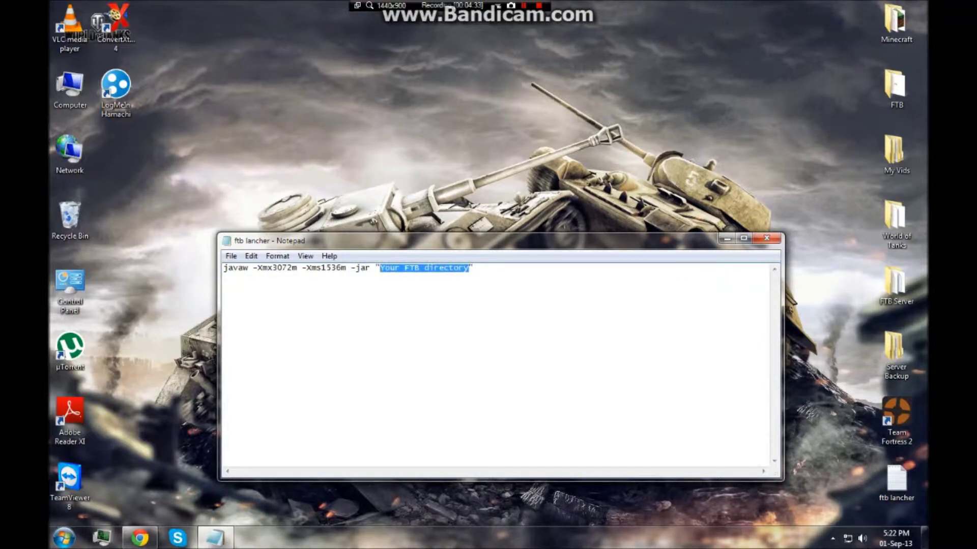
click(555, 157)
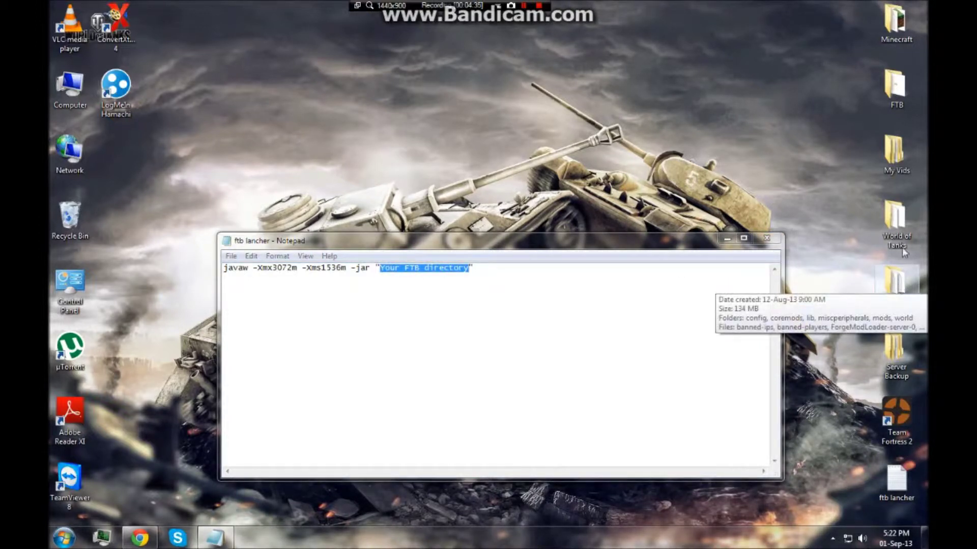
double_click(890, 89)
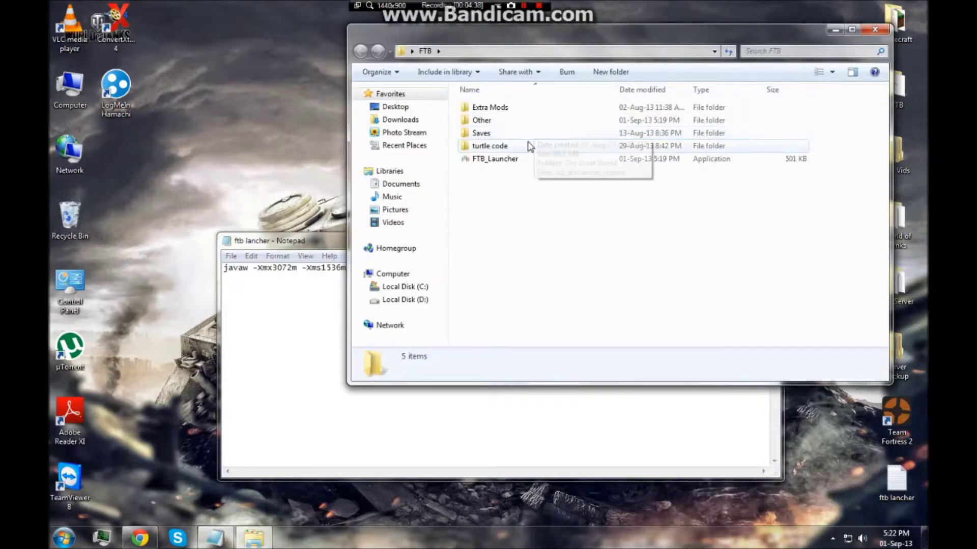
right_click(515, 162)
click(504, 159)
right_click(500, 158)
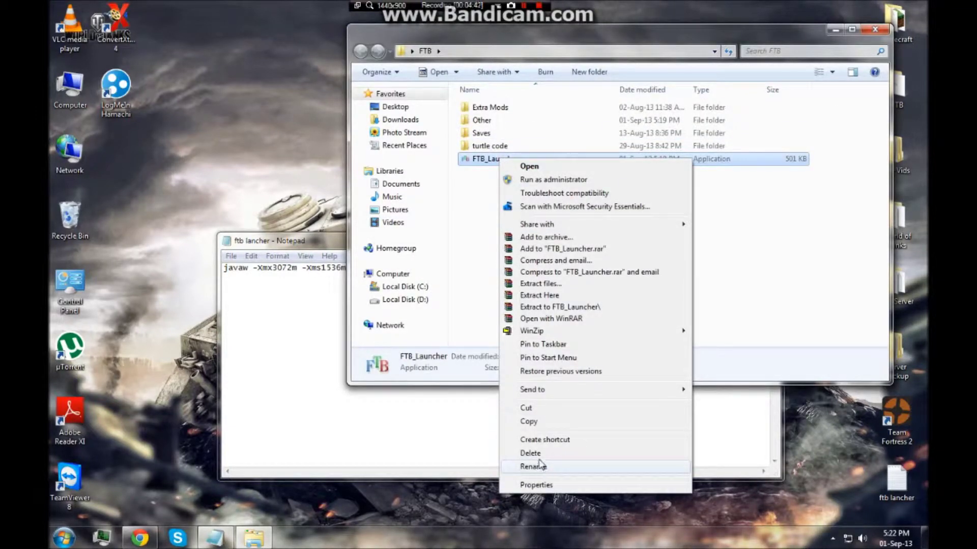
click(538, 440)
click(533, 244)
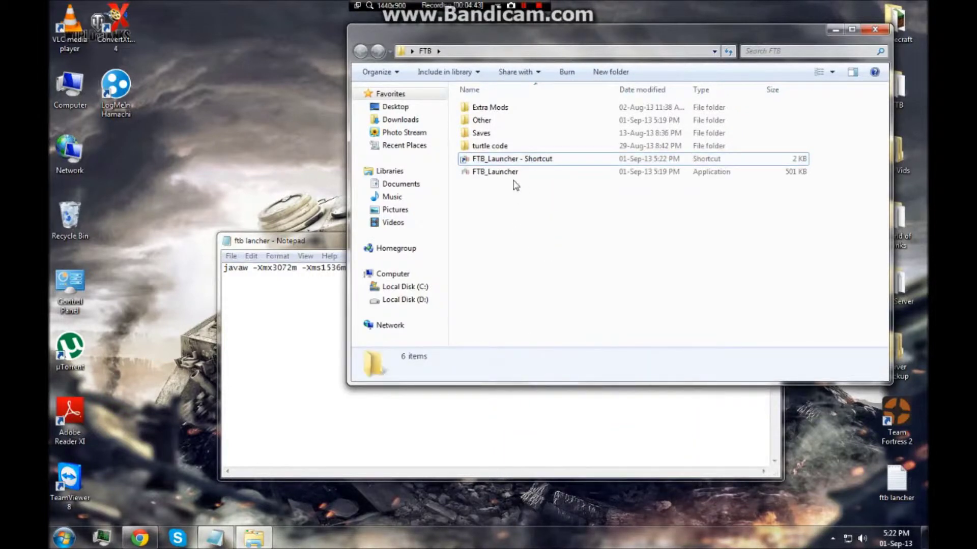
right_click(513, 161)
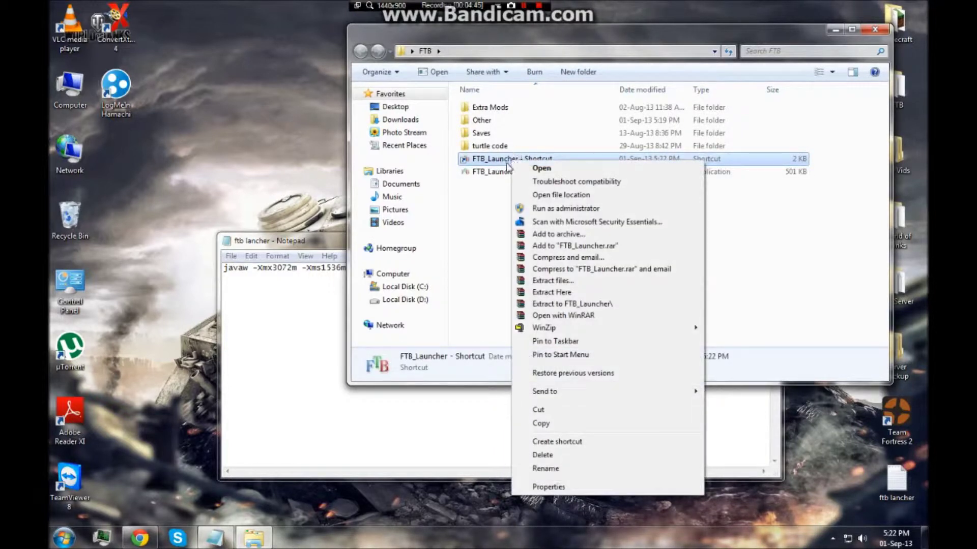
click(548, 486)
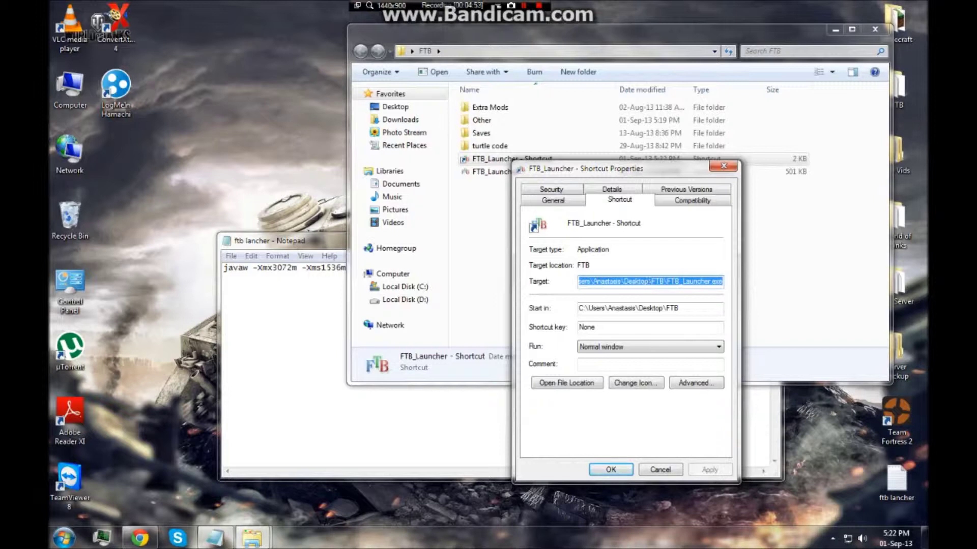
Replace the "Your FTB directory" placeholder in the launch command with the copied full path to FTB_Launcher.exe, keeping the quotation marks, and save the file.
click(289, 268)
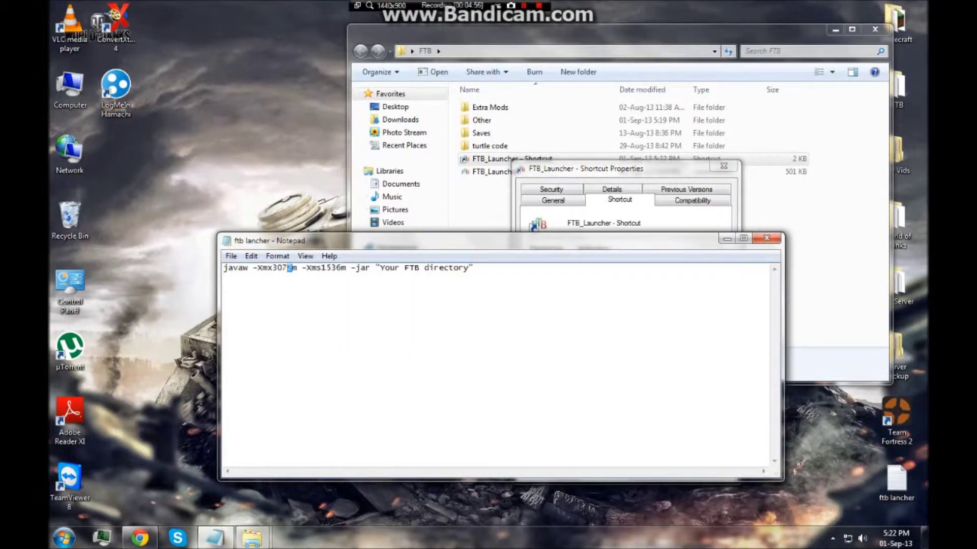
drag(380, 269, 474, 268)
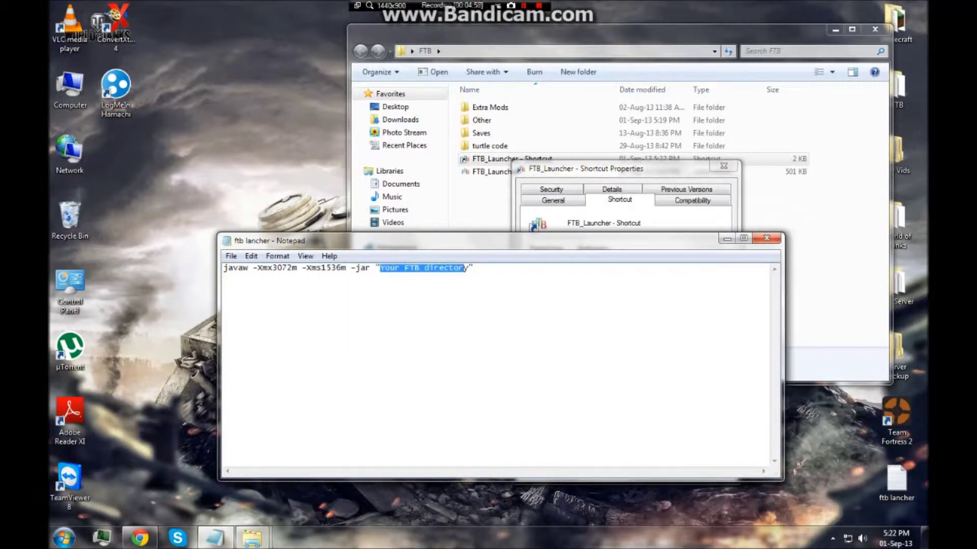
key(Delete)
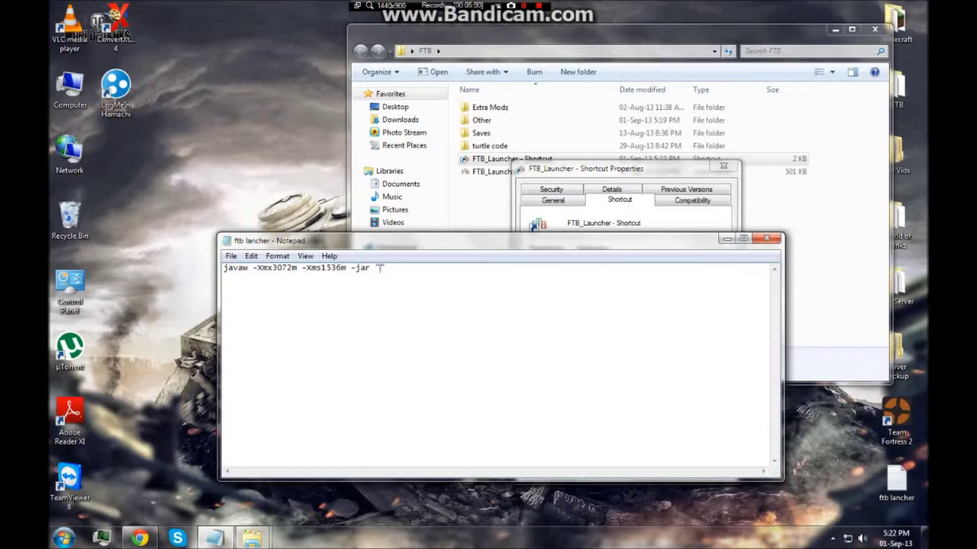
text(C:\Users\Anastasis\Desktop\FTB\FTB_Launcher.exe)
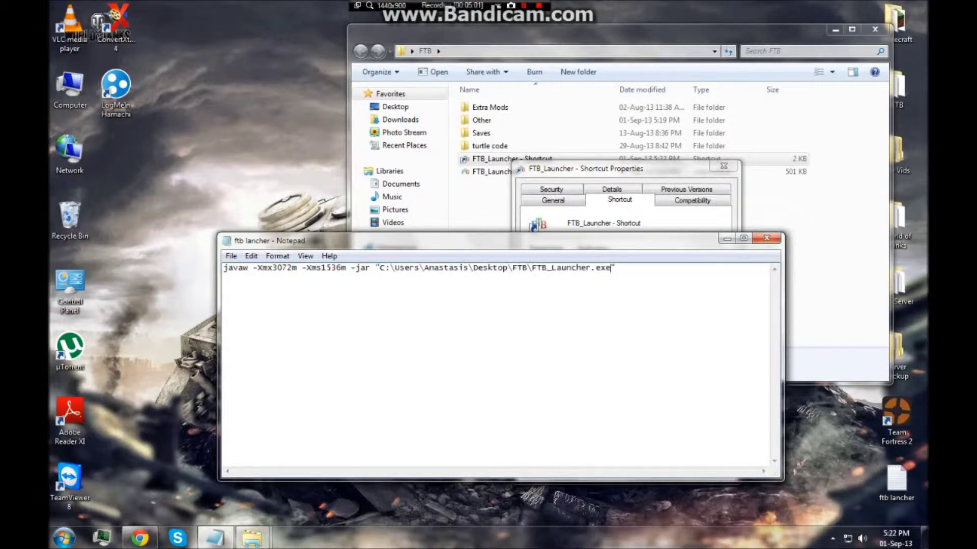
click(231, 256)
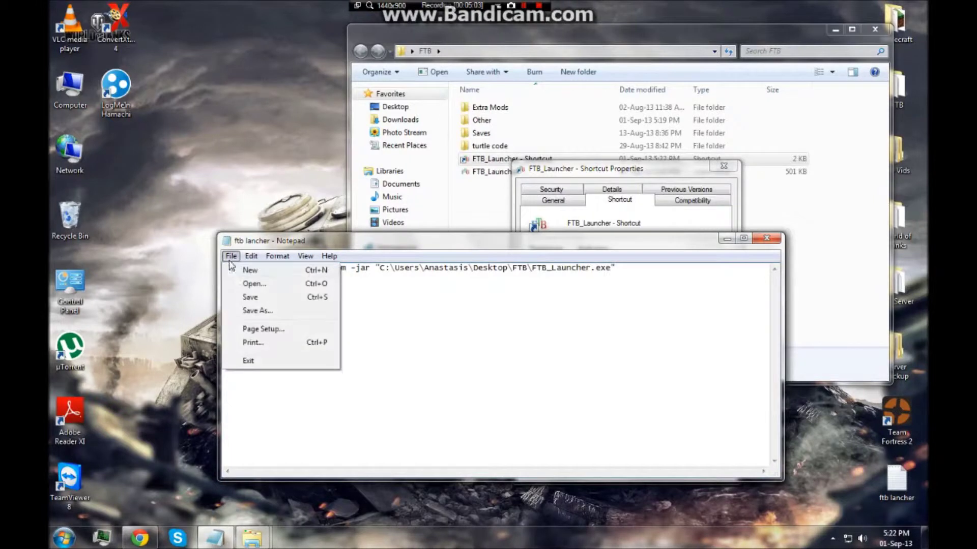
click(244, 299)
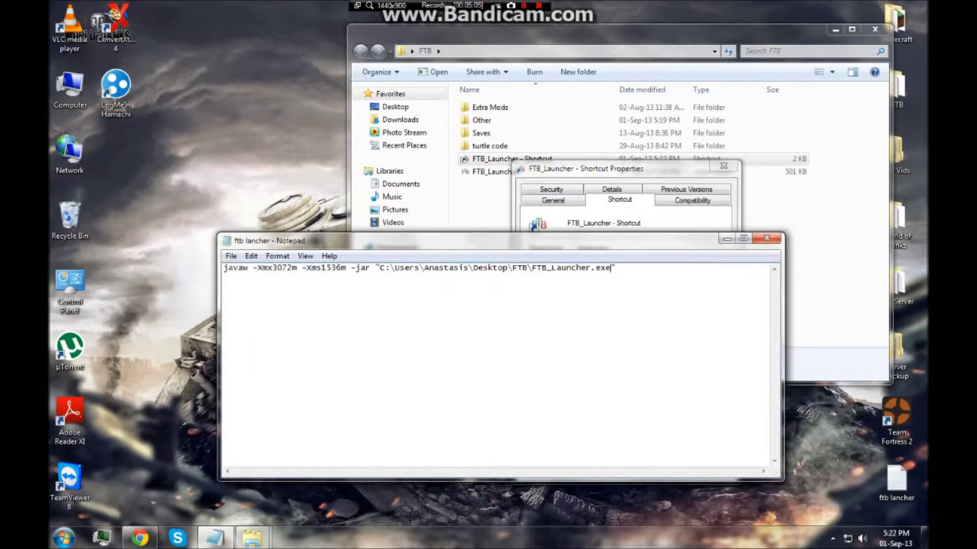
Save the launch command into the FTB folder as ftblancher.bat with the file type All Files, and close the text editor.
click(231, 256)
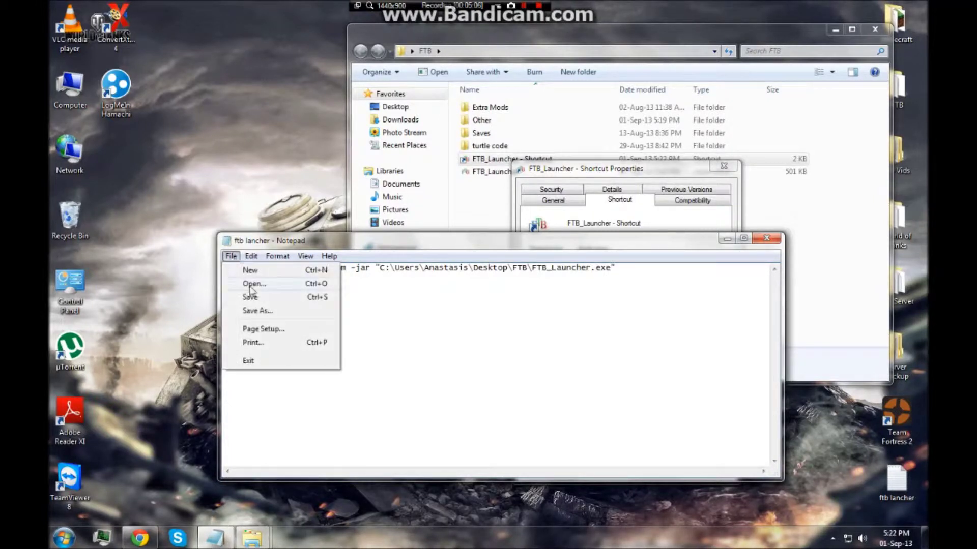
click(255, 312)
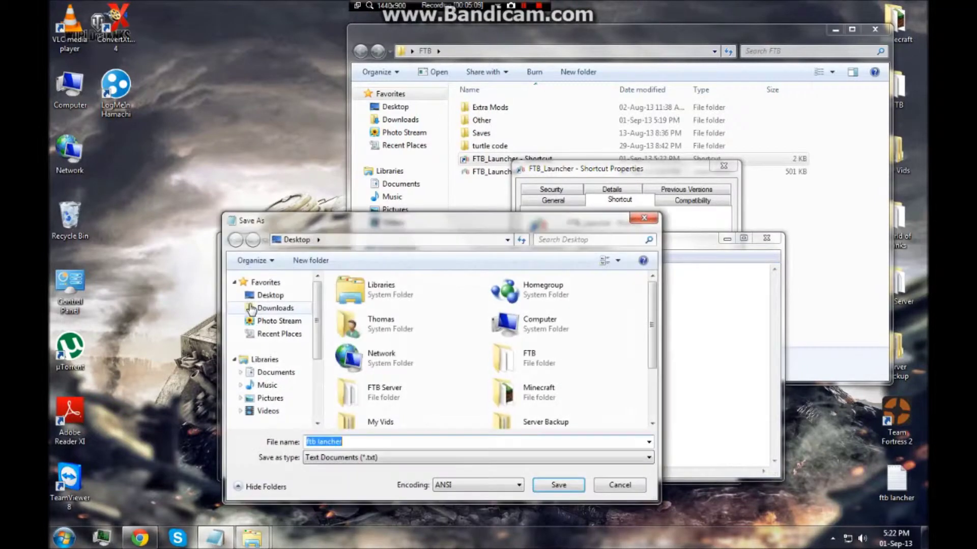
double_click(539, 359)
click(331, 441)
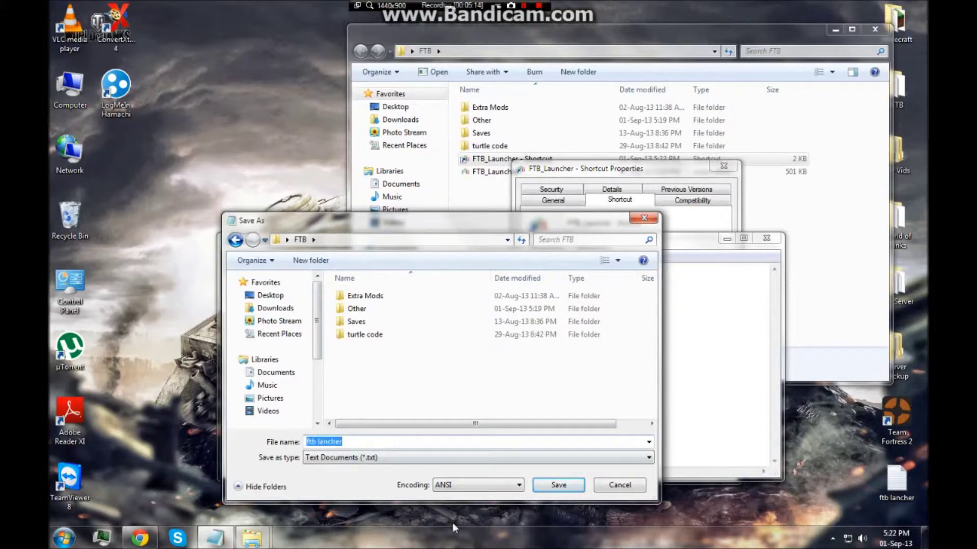
key(Left)
key(Left)
key(Left)
key(Left)
key(Left)
key(Left)
key(Left)
key(BackSpace)
key(Right)
key(Right)
key(Right)
key(Right)
key(Right)
key(Right)
key(Right)
text(.bat)
click(324, 460)
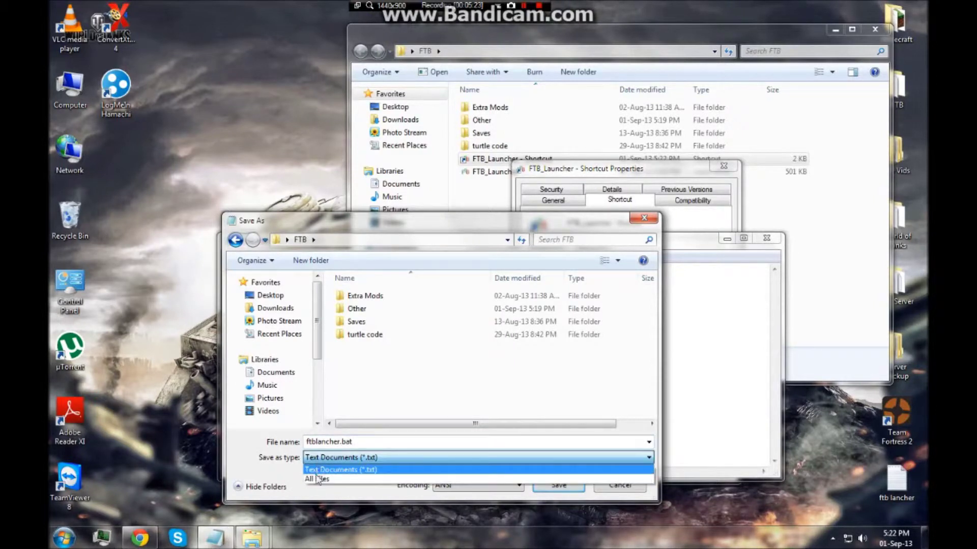
click(318, 479)
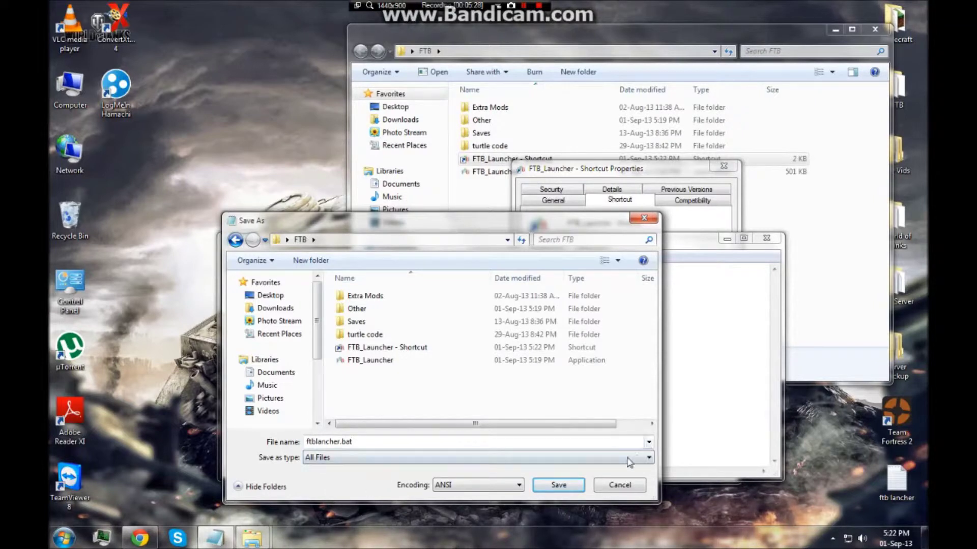
click(557, 485)
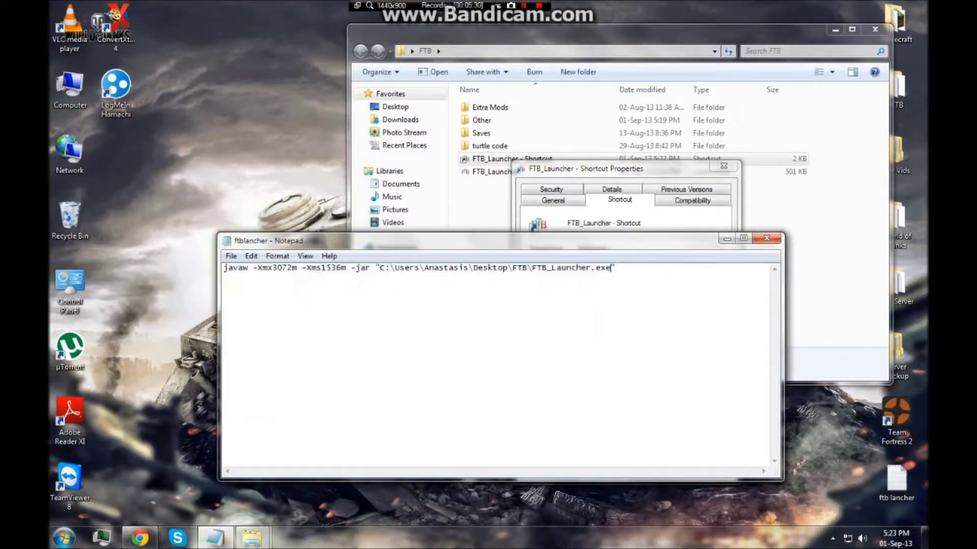
click(766, 238)
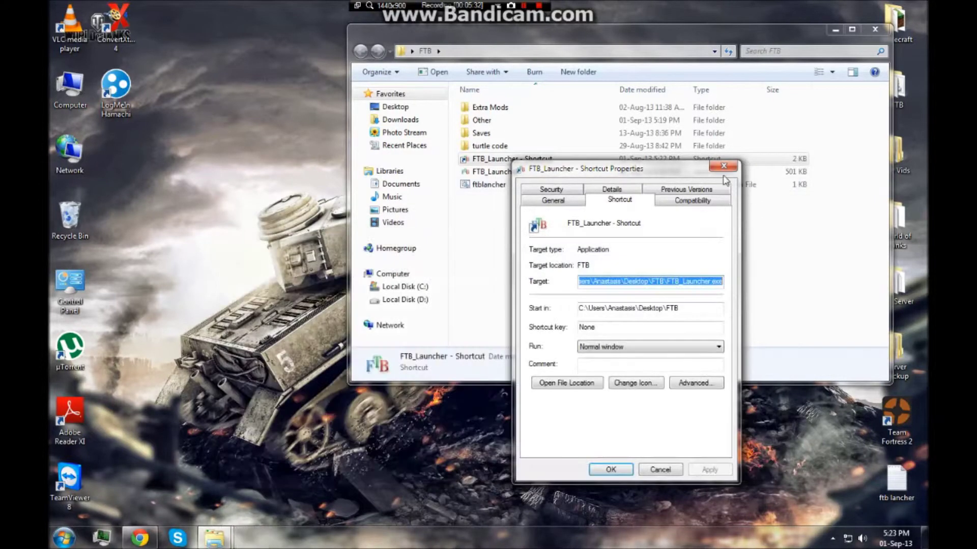
Close the shortcut's properties and delete the FTB_Launcher shortcut from the FTB folder.
click(722, 168)
right_click(577, 160)
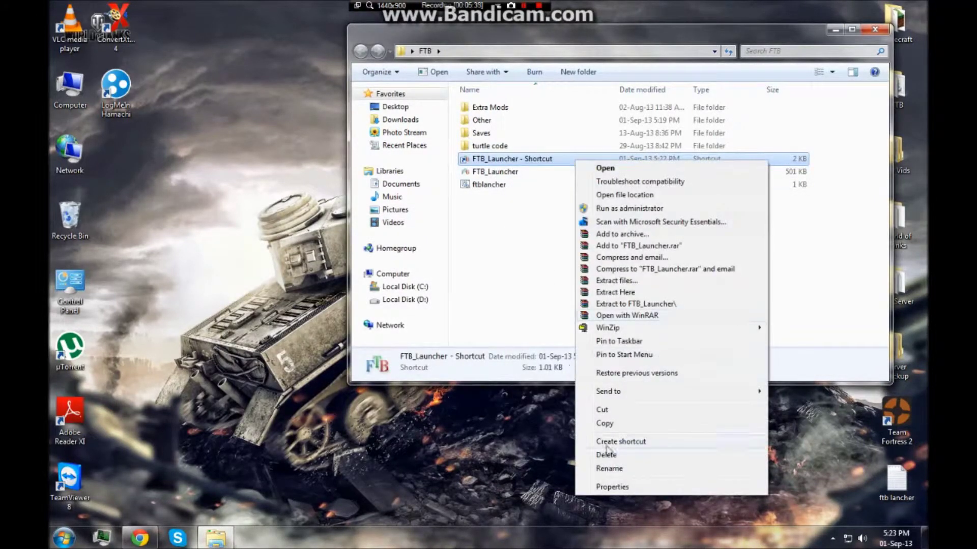
click(607, 455)
click(518, 320)
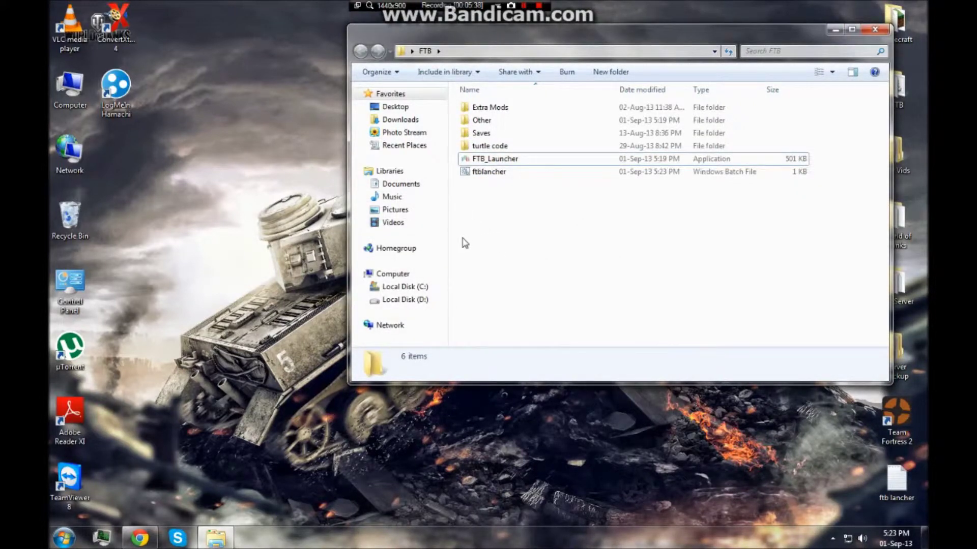
Empty the Recycle Bin.
right_click(61, 217)
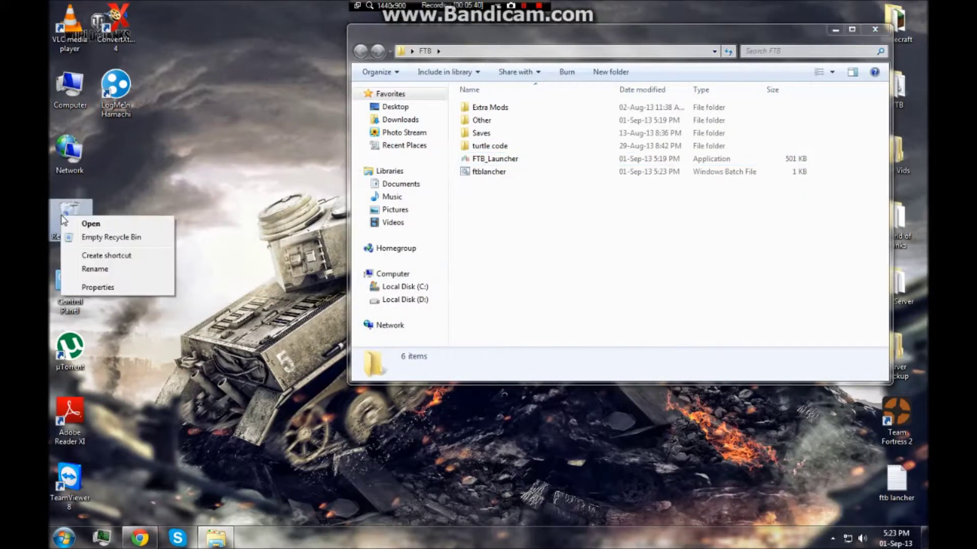
click(136, 244)
click(533, 278)
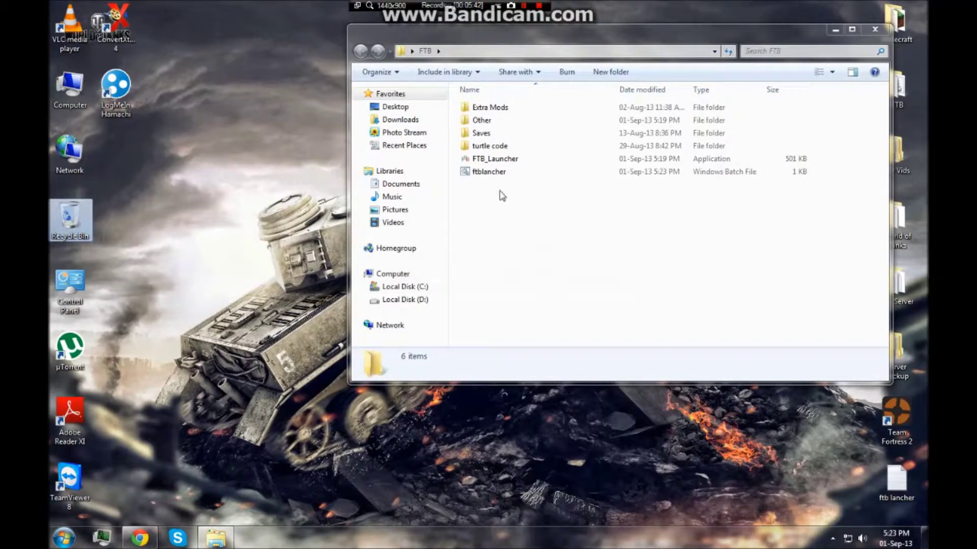
Run the ftblancher batch file to start the Feed the Beast Launcher and close the FTB folder window.
double_click(494, 173)
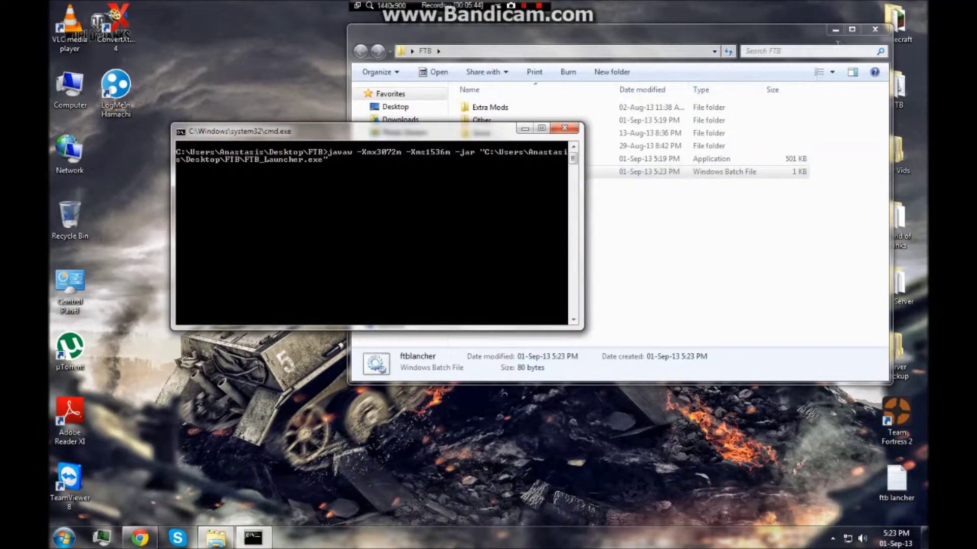
drag(871, 35, 871, 43)
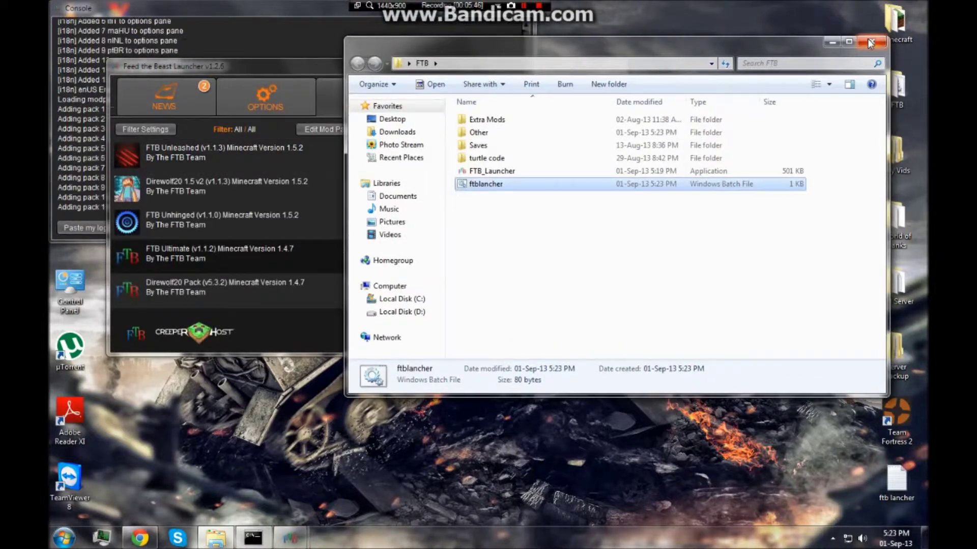
click(871, 44)
Set the maximum RAM in the launcher's options to 2.0 GB.
click(273, 96)
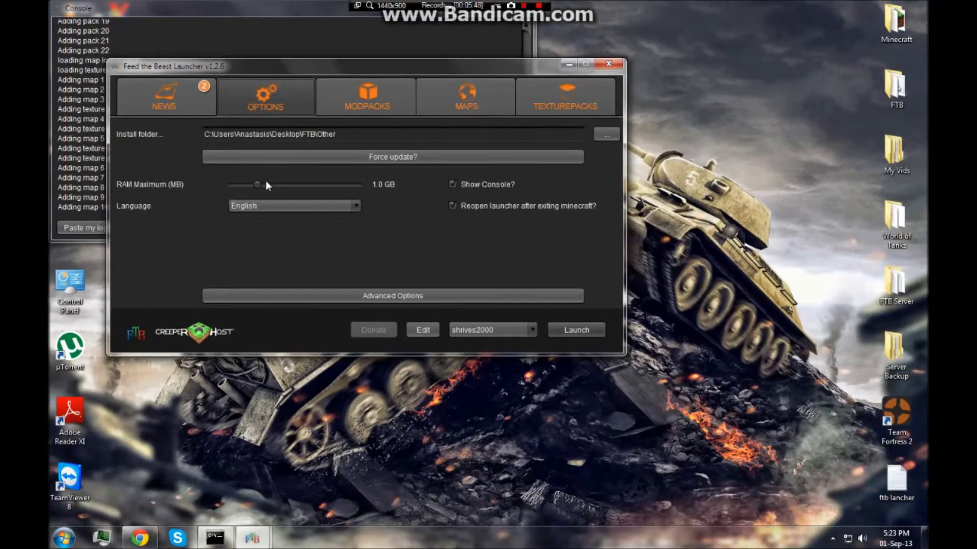
drag(255, 186, 291, 189)
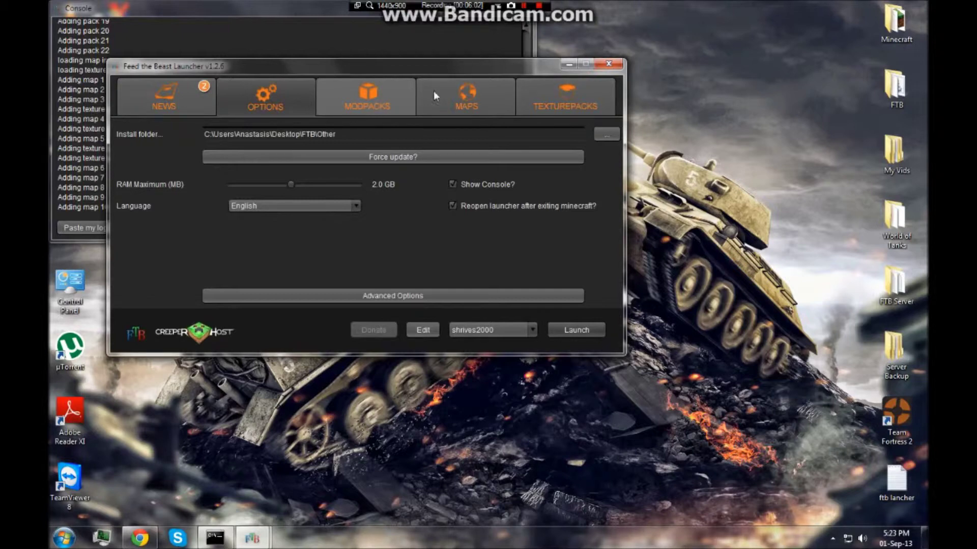
Dismiss the launcher's Console window and the Low Disk Space notification.
click(126, 12)
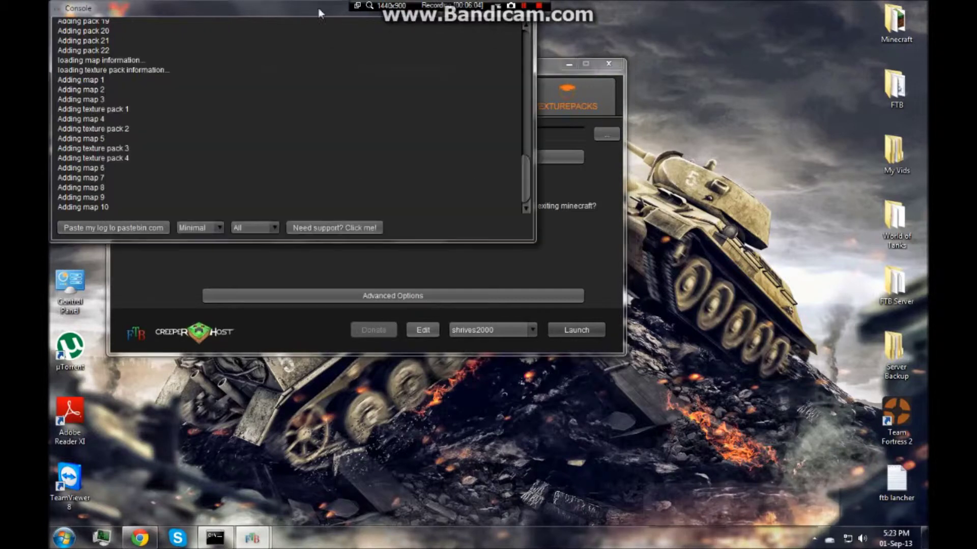
drag(325, 9, 366, 93)
click(523, 92)
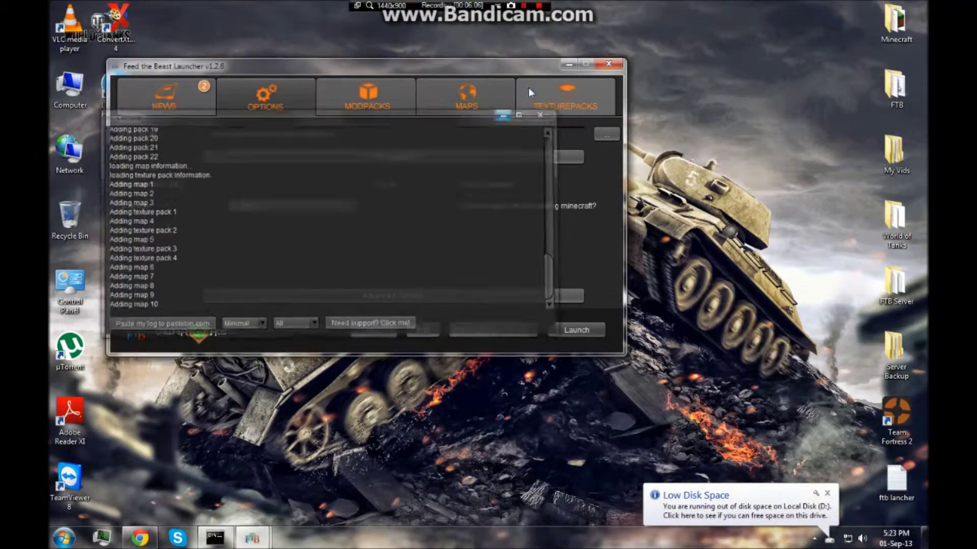
click(828, 494)
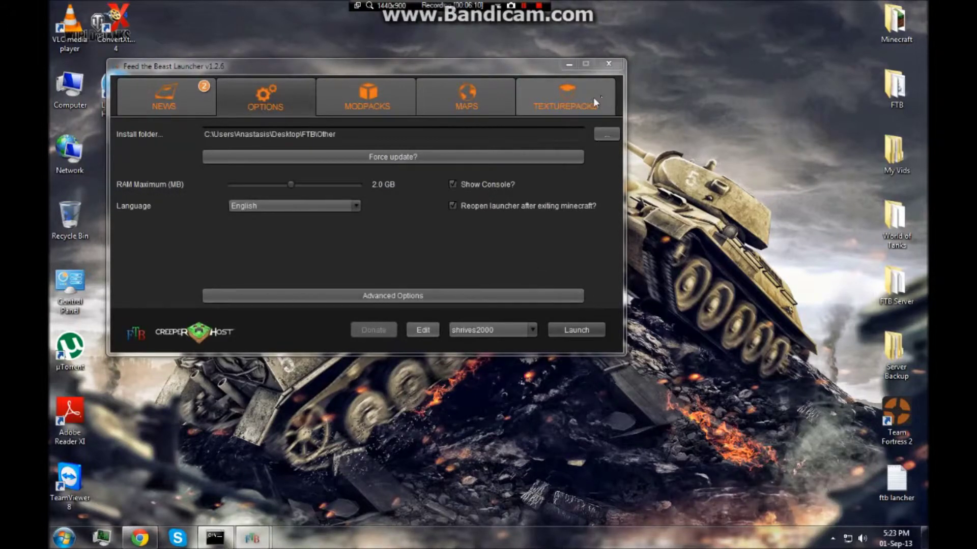
Select the FTB Unleashed modpack for Minecraft 1.5.2 and launch the game.
click(368, 86)
click(368, 88)
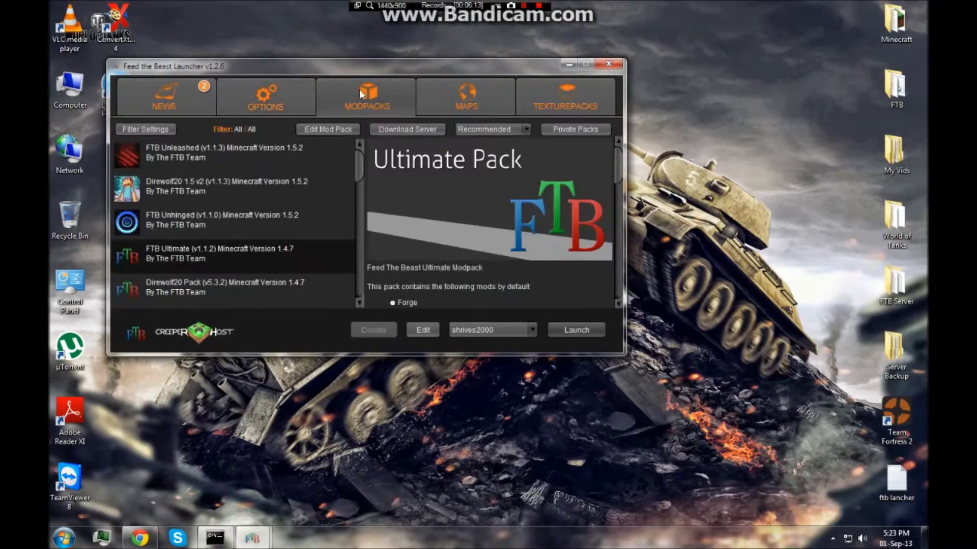
click(160, 157)
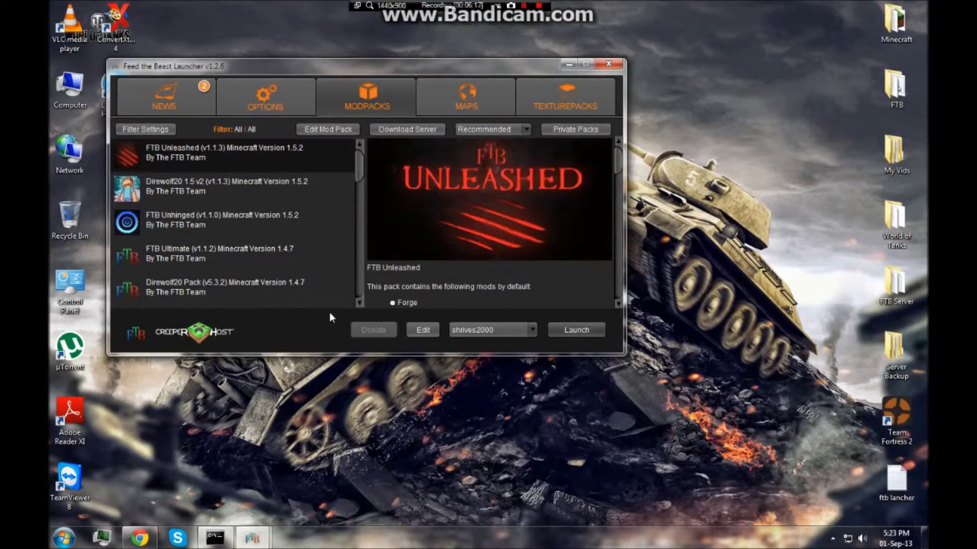
click(579, 335)
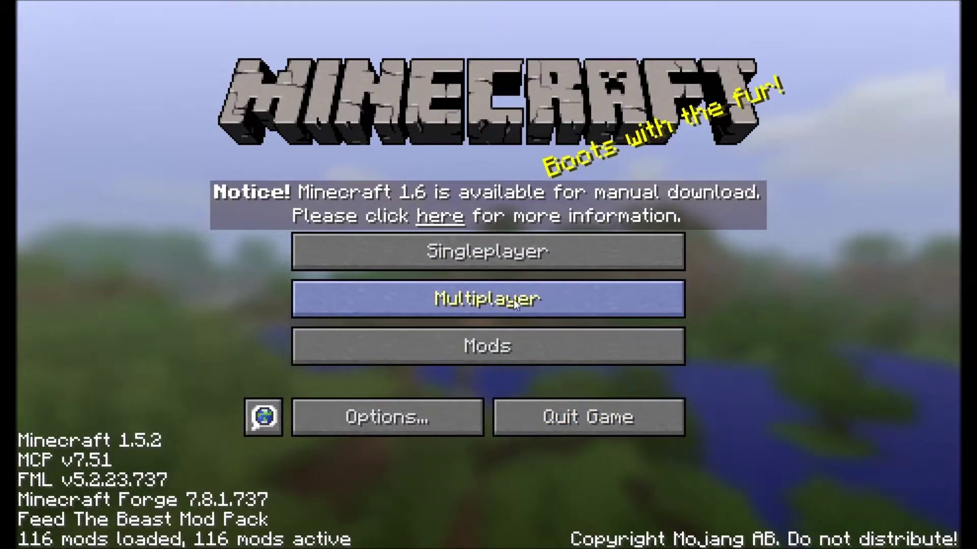
Review the game's Video Settings and return to the main Settings screen.
click(496, 312)
click(781, 524)
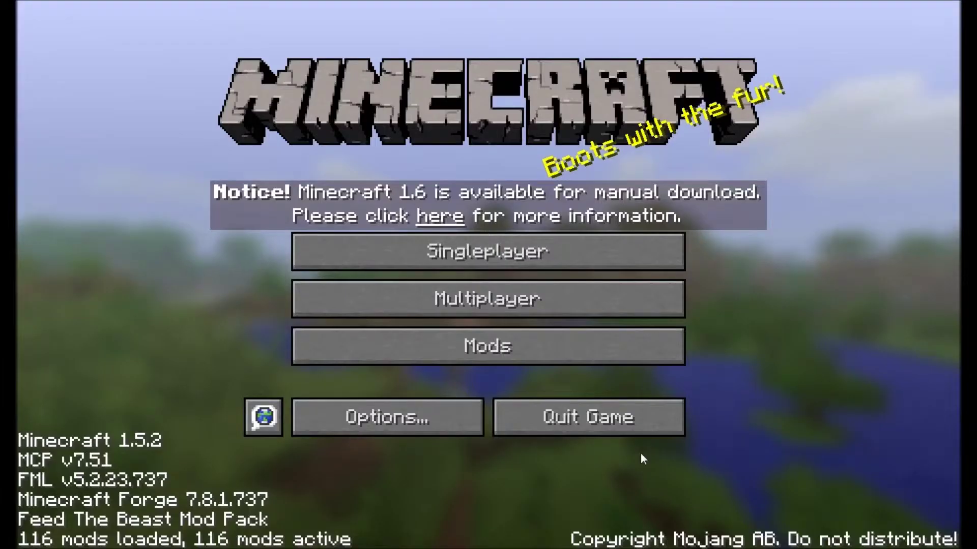
click(342, 413)
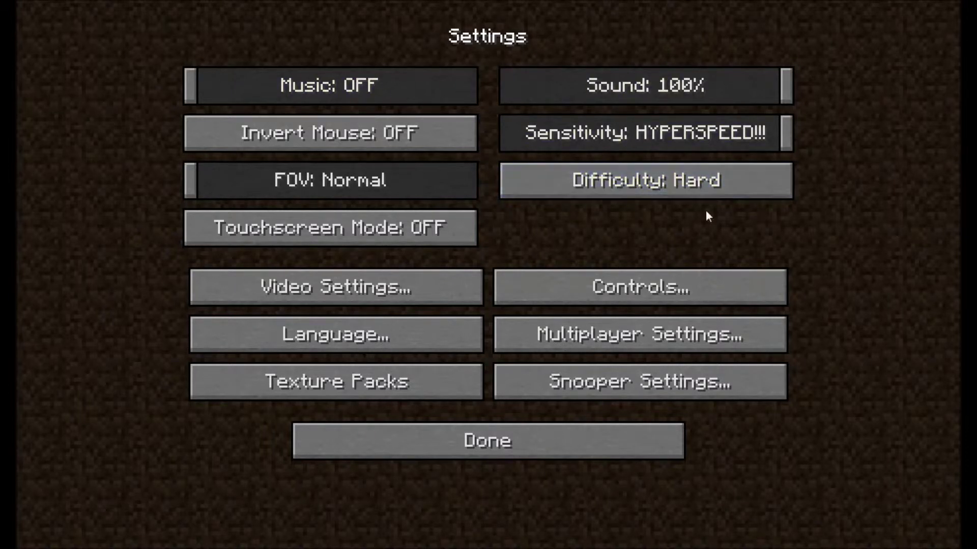
click(355, 294)
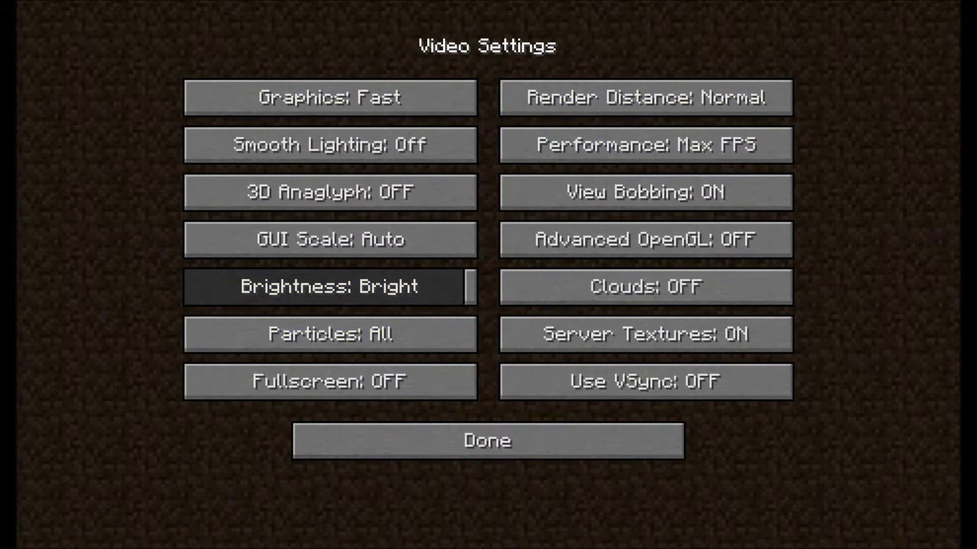
click(488, 427)
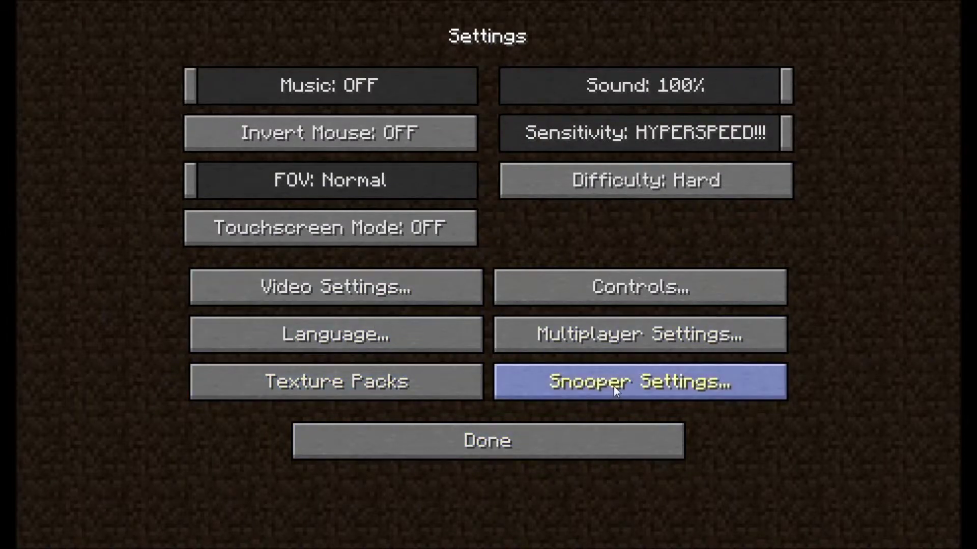
Bind the Mode Switch Key to R and the Boost Key to C in the game controls.
click(663, 288)
scroll(656, 287, down, 5)
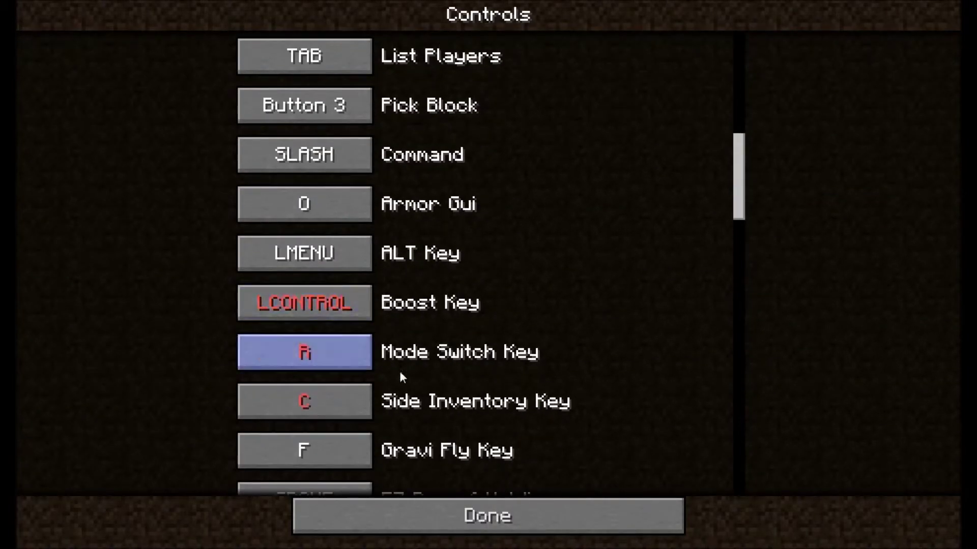
click(350, 356)
key(r)
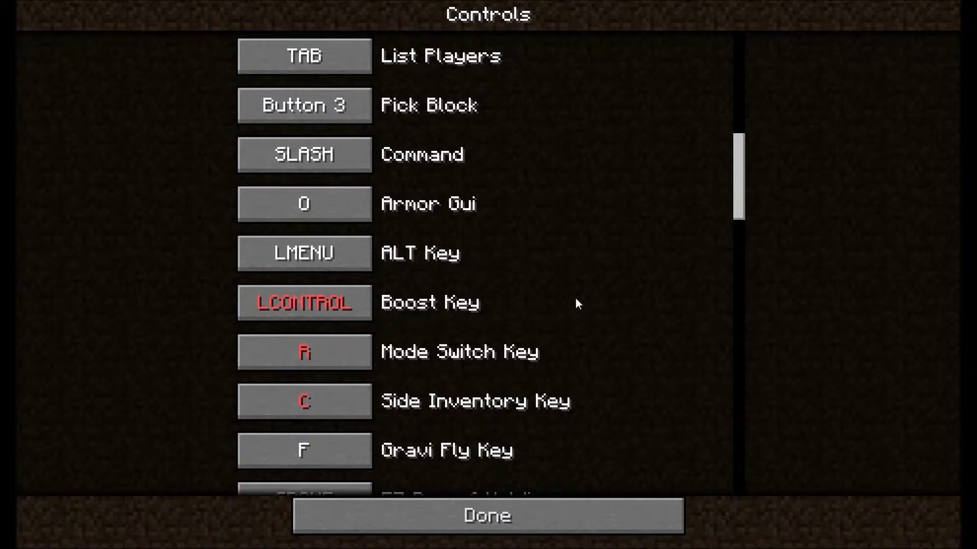
click(324, 301)
key(c)
Bind both FZ Pocket Crafting Table and Clipboard to H.
scroll(356, 325, down, 4)
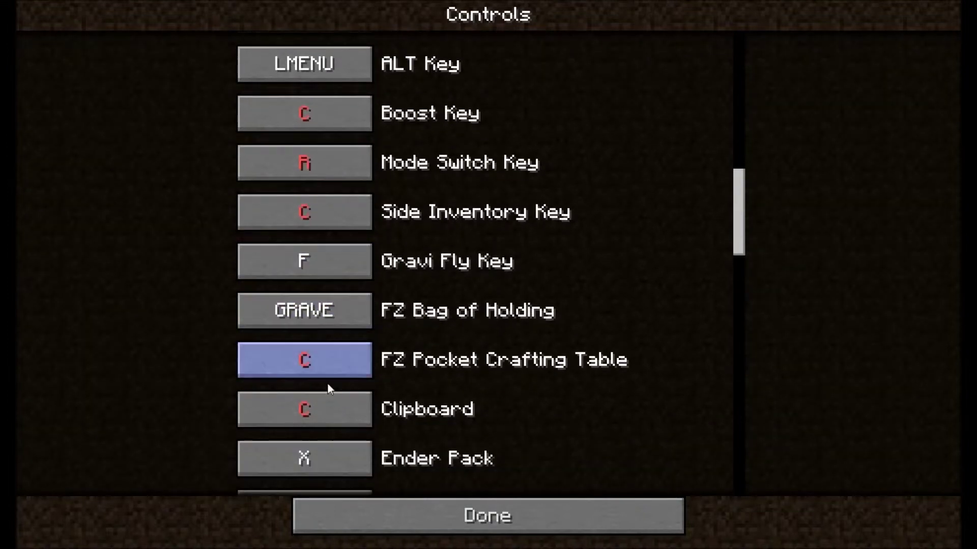
click(326, 378)
key(h)
click(324, 413)
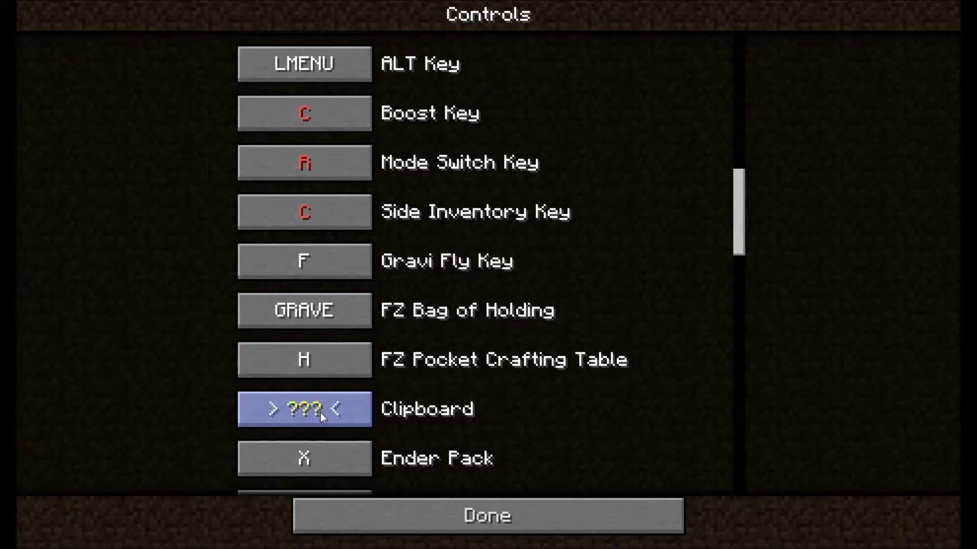
key(h)
Bind Toggle to Button 1 and Release to P in the game controls.
scroll(353, 395, down, 2)
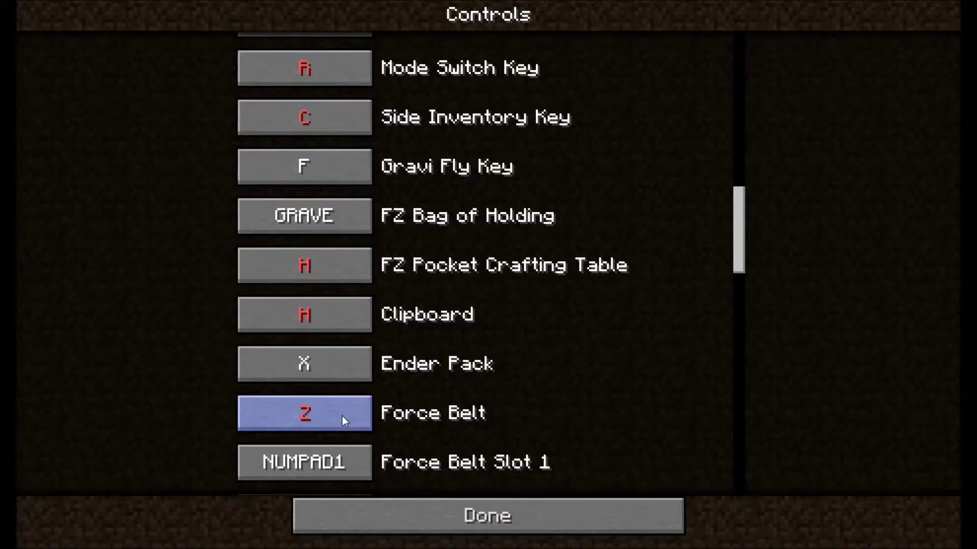
scroll(339, 416, down, 7)
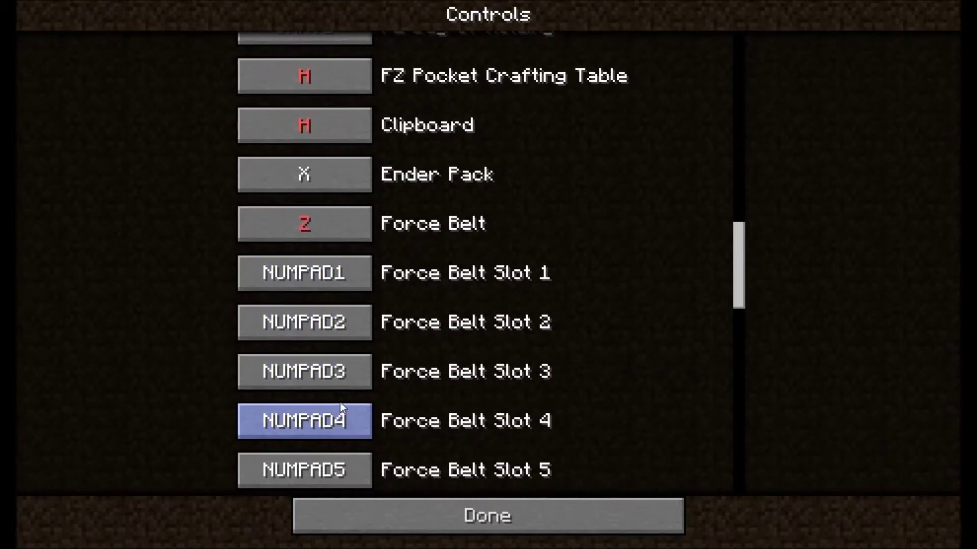
scroll(337, 415, down, 3)
scroll(342, 386, down, 3)
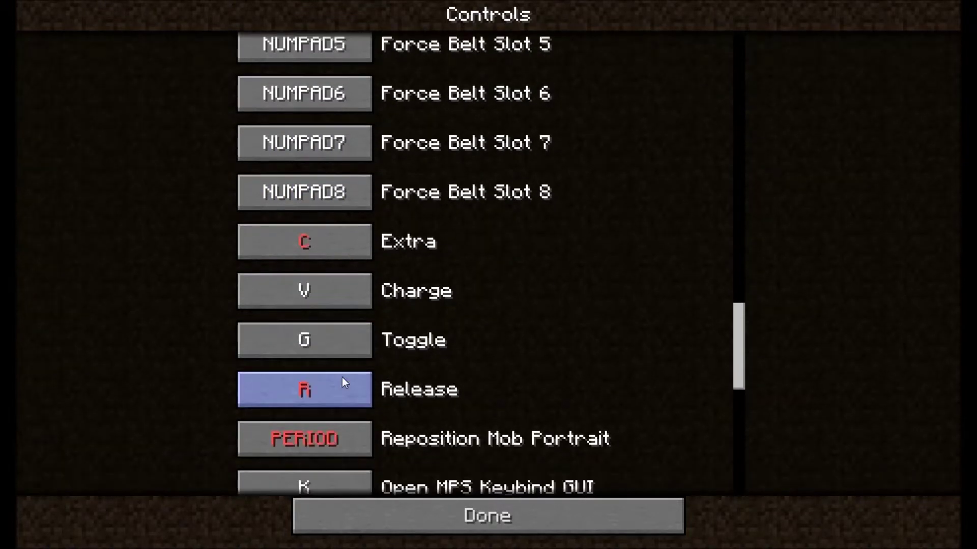
click(331, 295)
scroll(338, 344, up, 1)
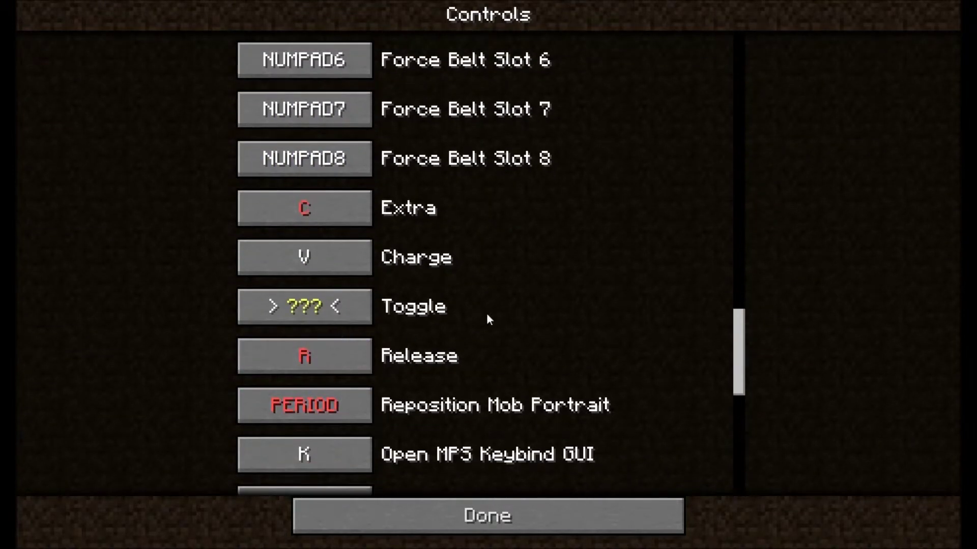
click(348, 361)
click(344, 359)
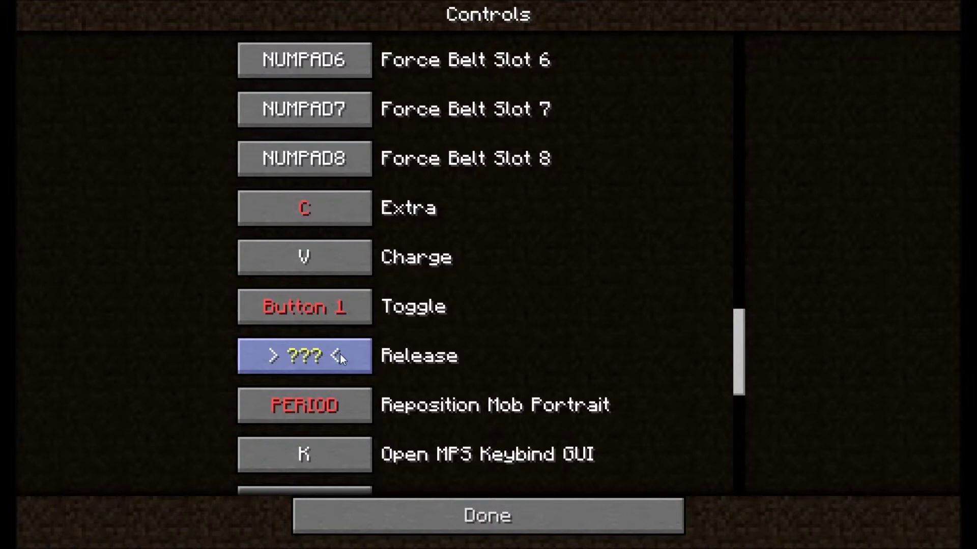
key(p)
Bind Reposition Mob Portrait to B, check the remaining key bindings and close the settings.
scroll(385, 369, down, 1)
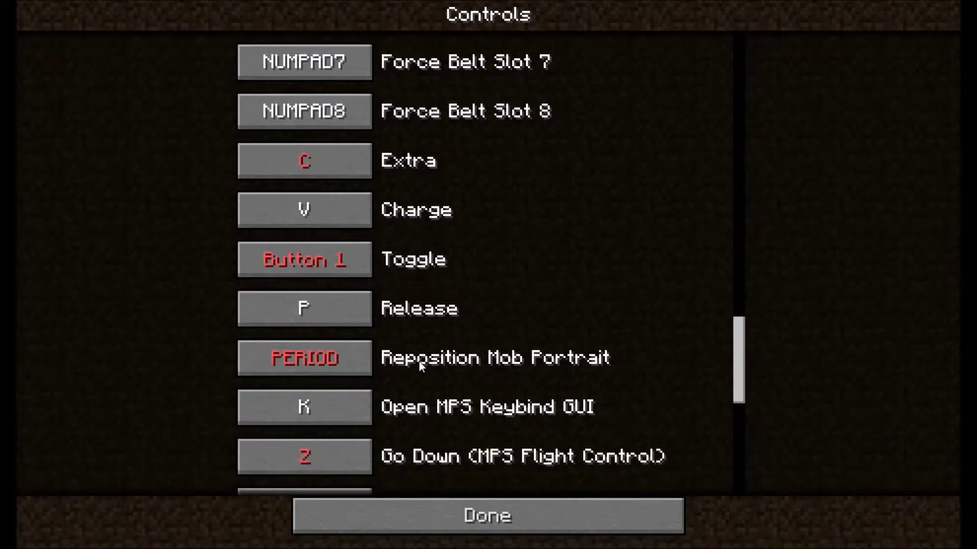
scroll(322, 368, down, 2)
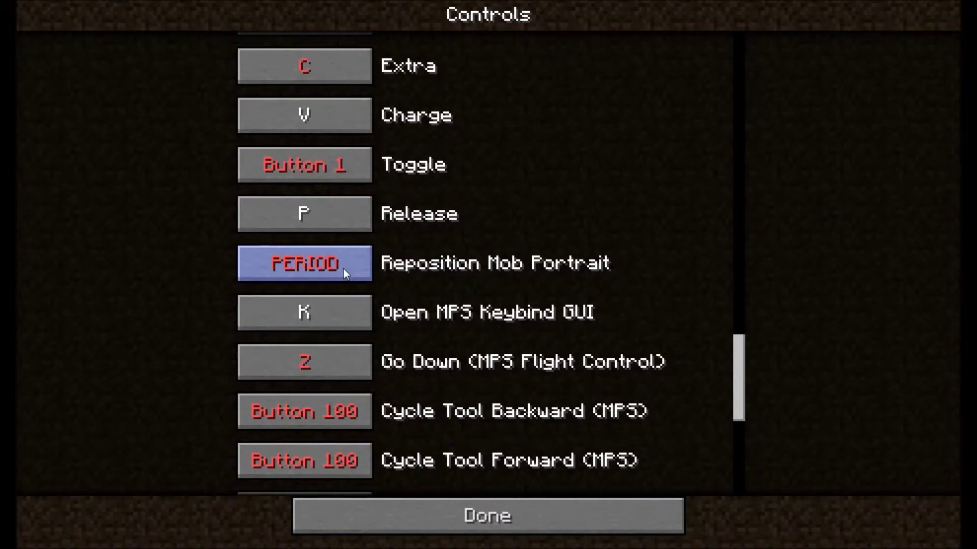
click(343, 268)
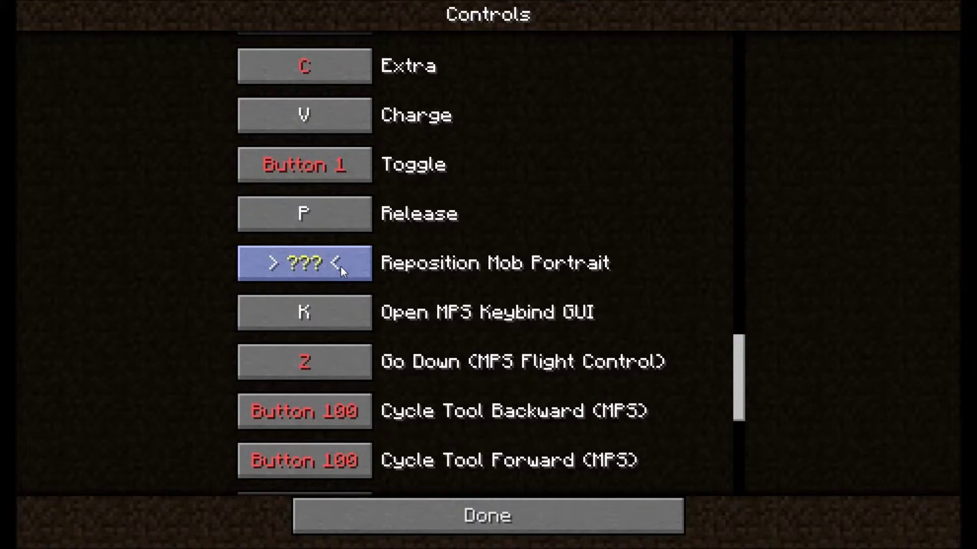
key(KP_2)
click(340, 267)
key(b)
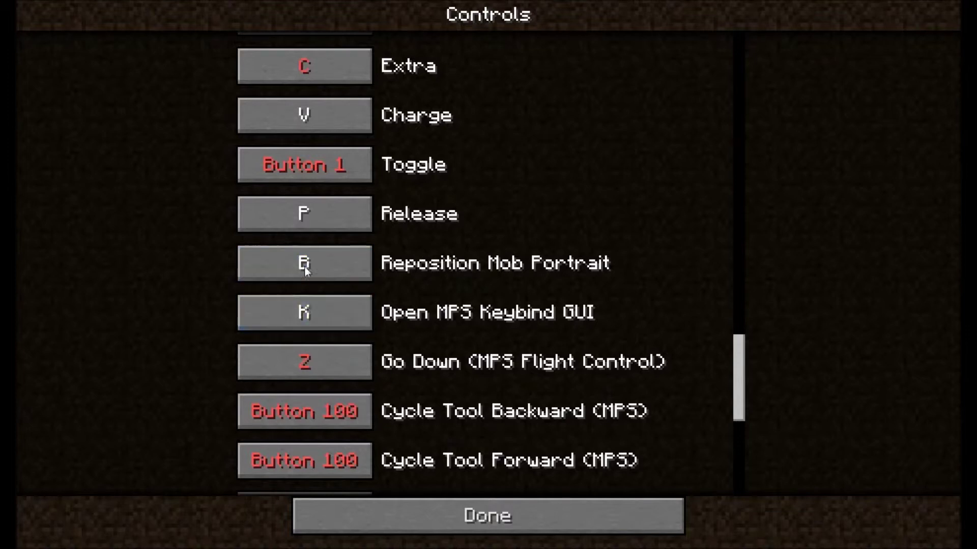
scroll(320, 346, down, 1)
scroll(316, 345, down, 14)
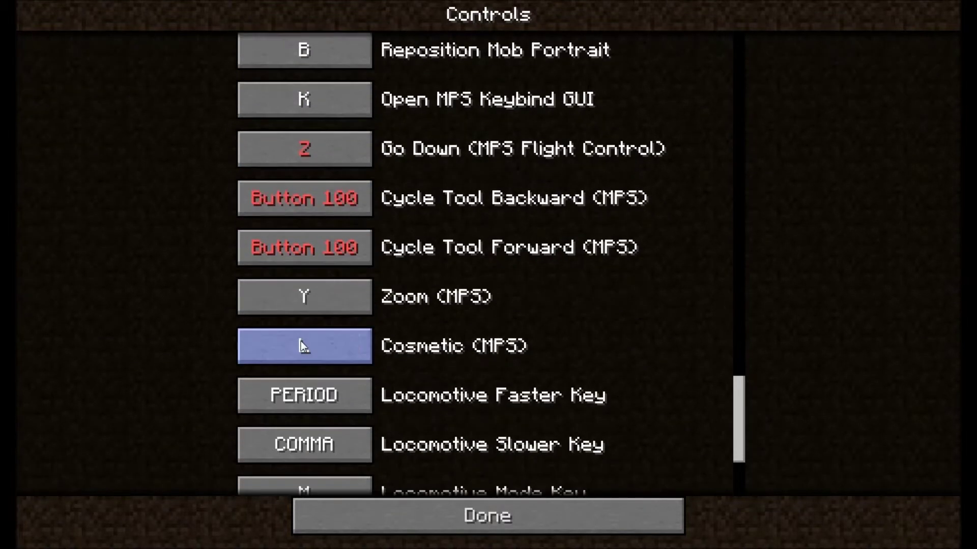
scroll(443, 300, down, 1)
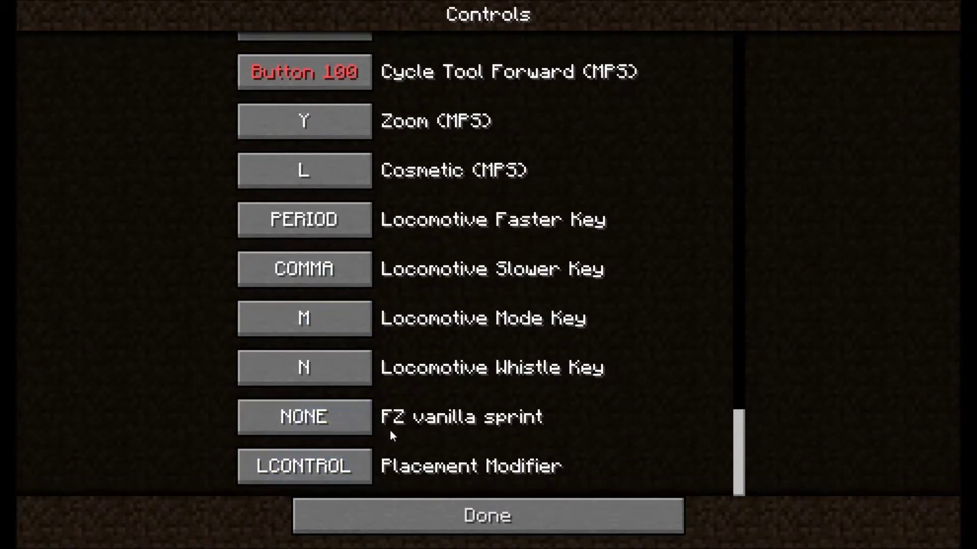
click(541, 518)
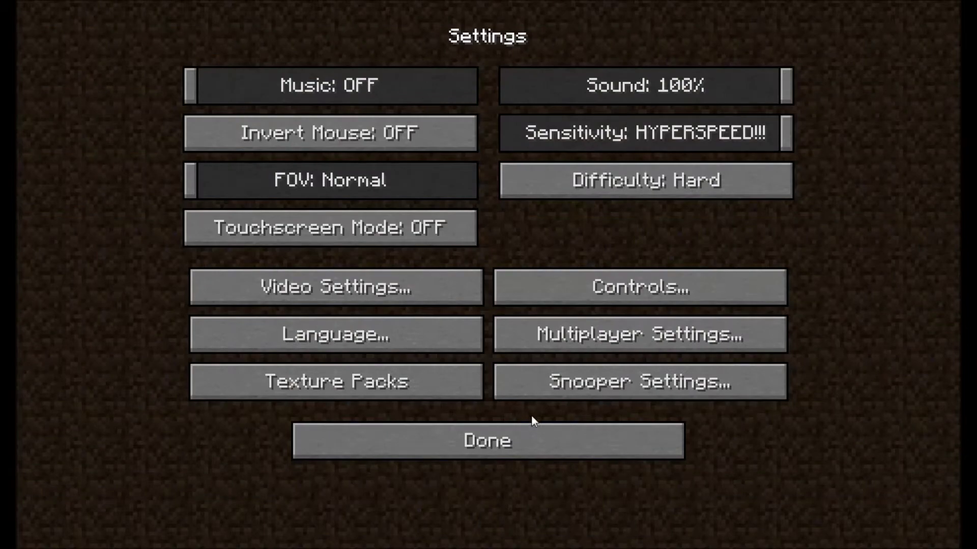
click(512, 430)
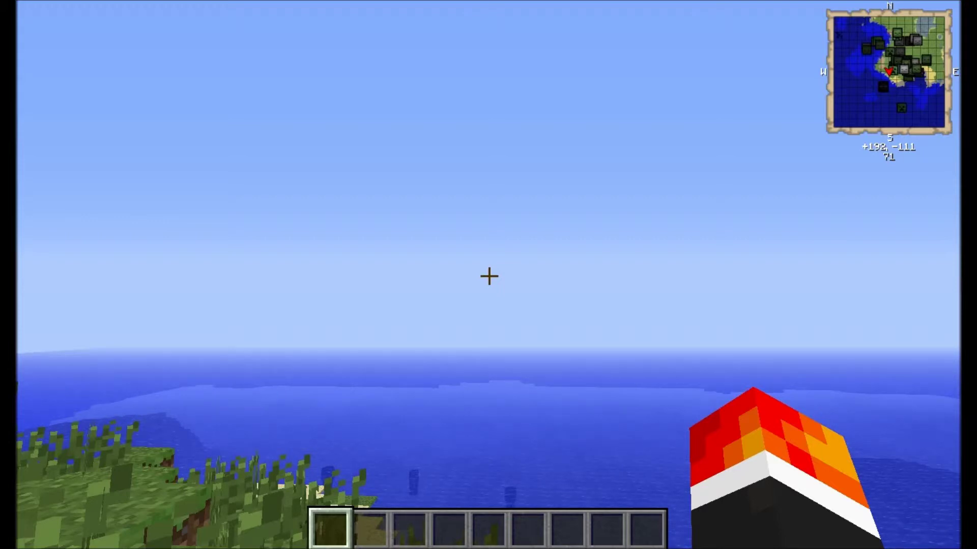
Bind the Waypoint Hotkey to LBRACKET in the minimap controls.
key(m)
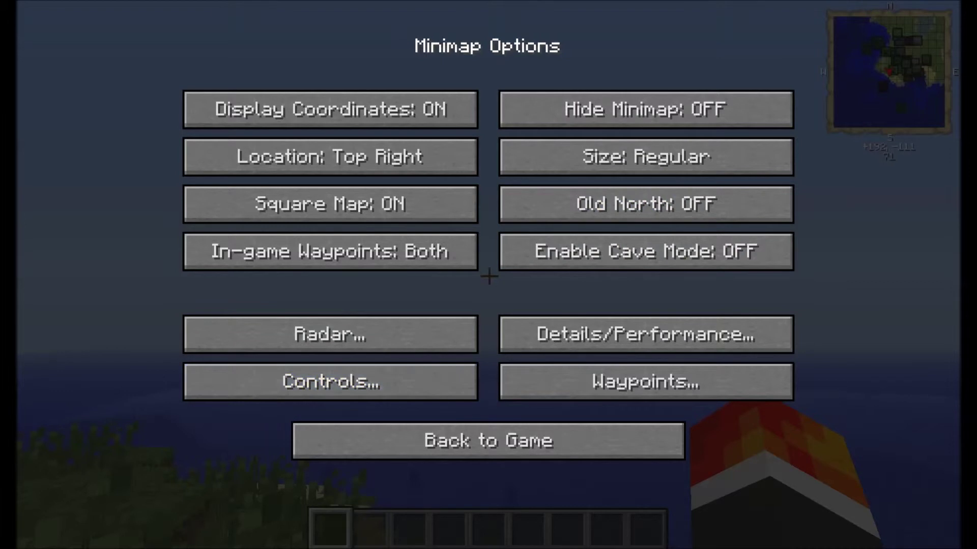
click(329, 382)
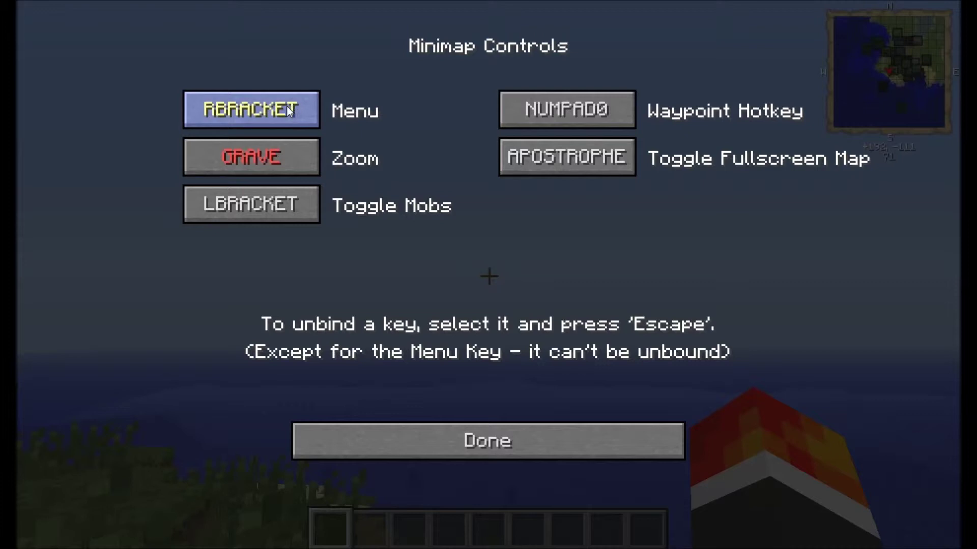
click(562, 112)
key(bracketleft)
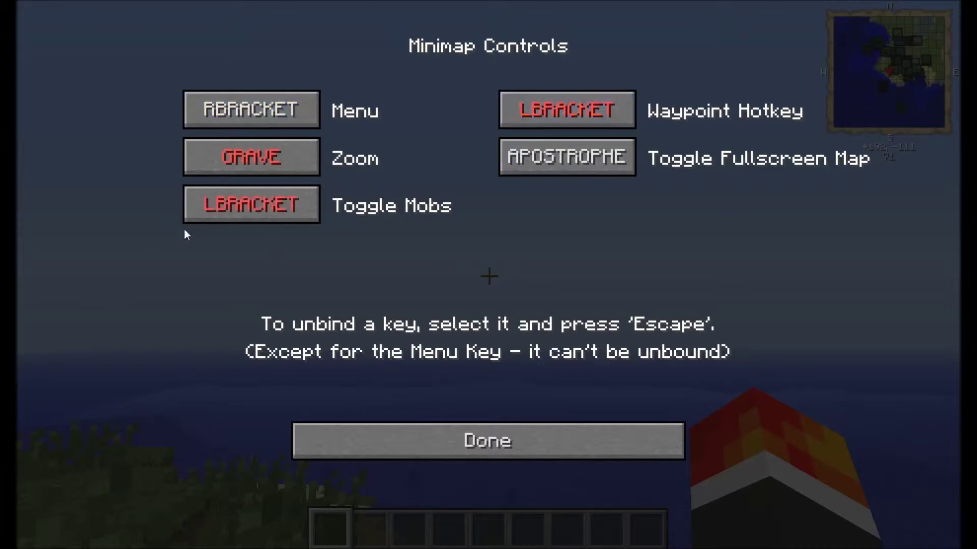
Bind the minimap's Toggle Mobs control to NUMPAD9.
click(230, 200)
key(bracketleft)
click(218, 212)
key(bracketleft)
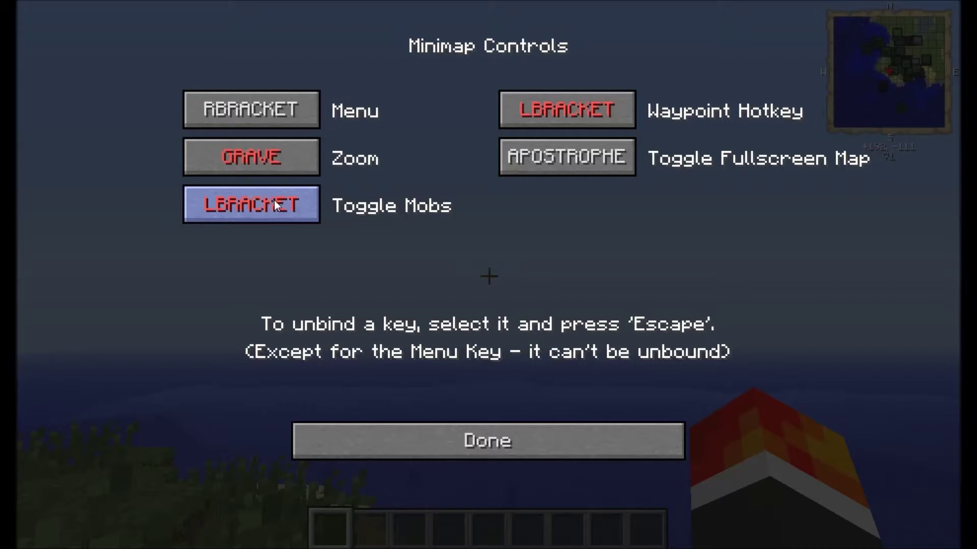
click(273, 200)
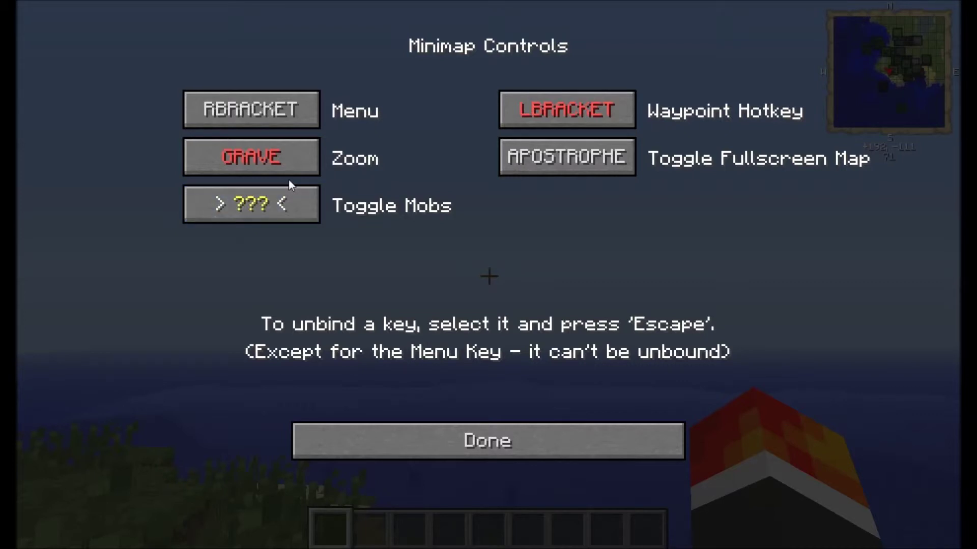
key(KP_9)
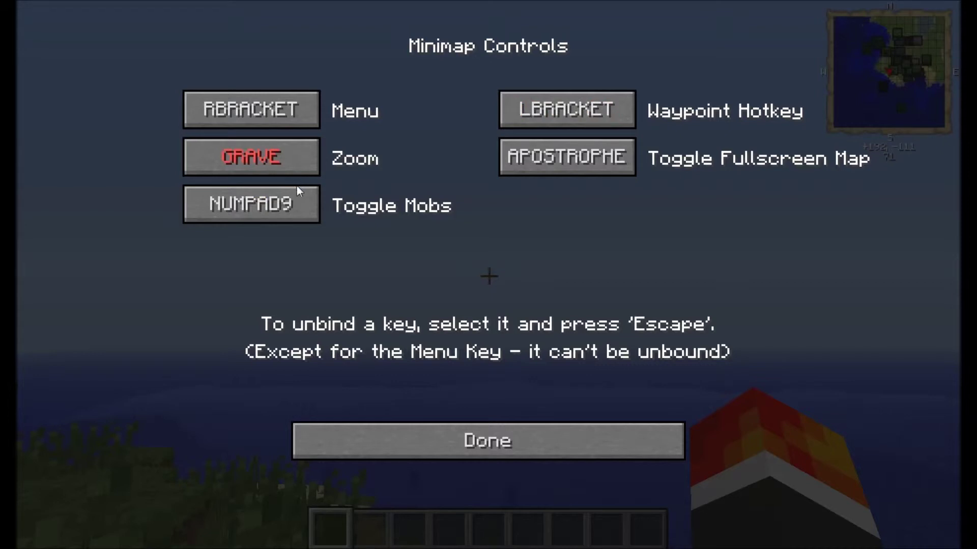
Reassign the minimap's Zoom to GRAVE and Toggle Fullscreen Map to APOSTROPHE.
click(280, 163)
key(grave)
click(543, 147)
key(apostrophe)
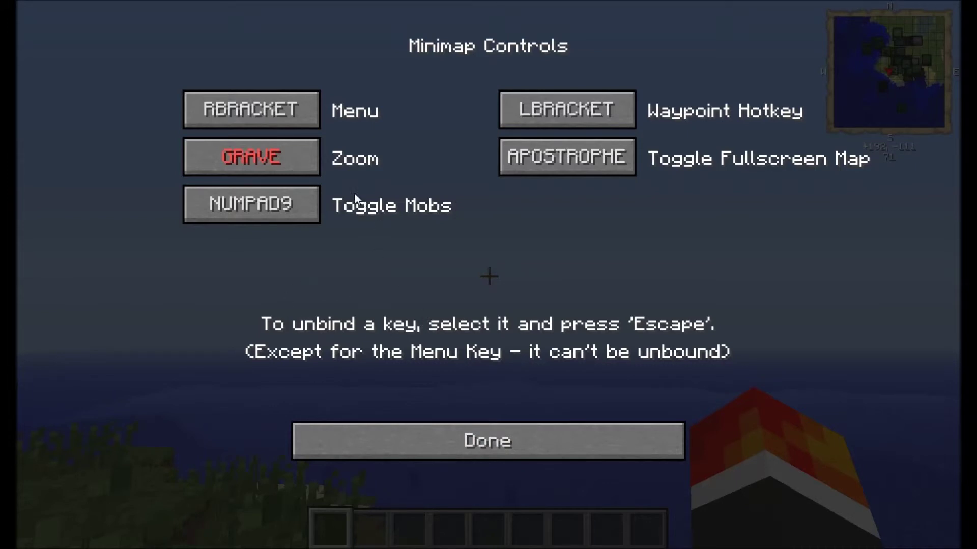
Unbind the minimap's Zoom key and return to the game.
click(267, 159)
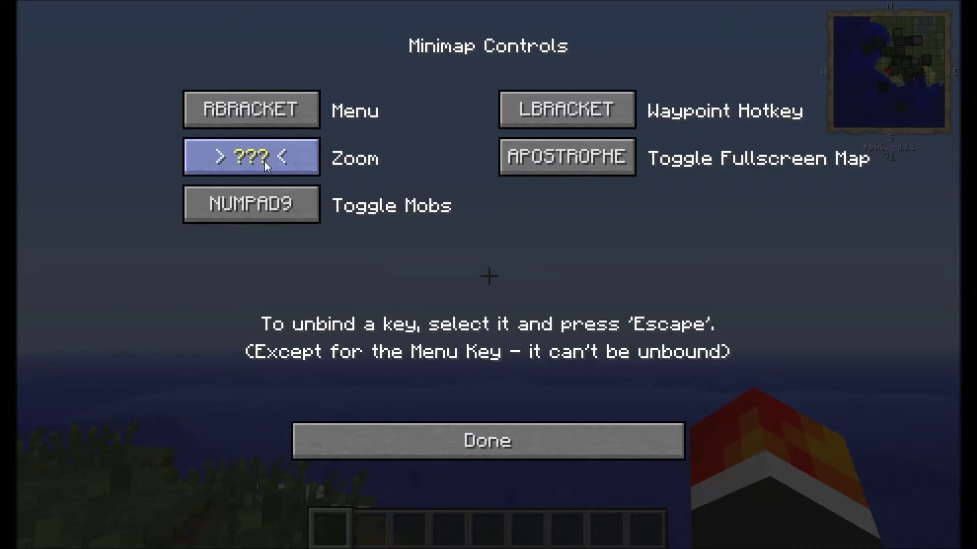
key(Escape)
click(264, 161)
key(Escape)
key(Escape)
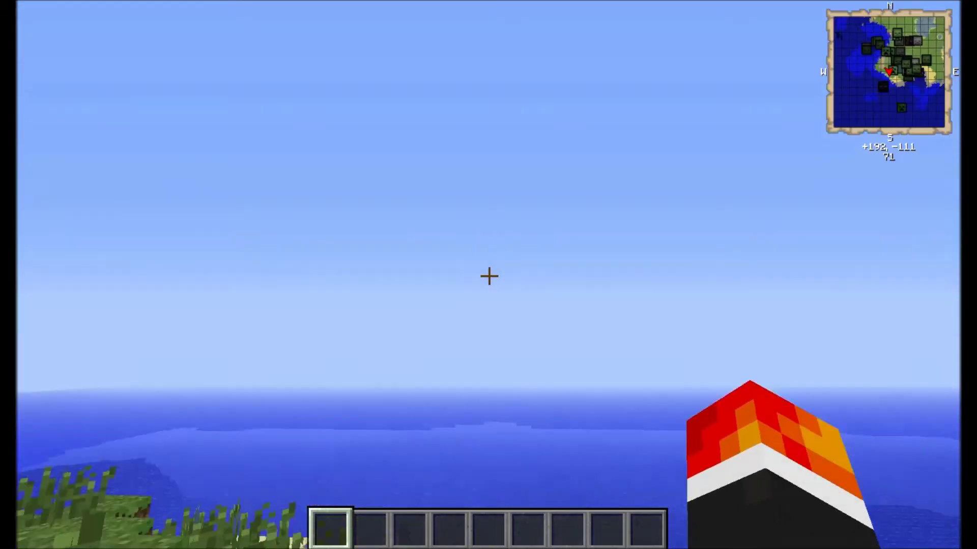
Unbind the minimap's Toggle Mobs control, bind its Zoom control to GRAVE, and return to the game.
key(bracketright)
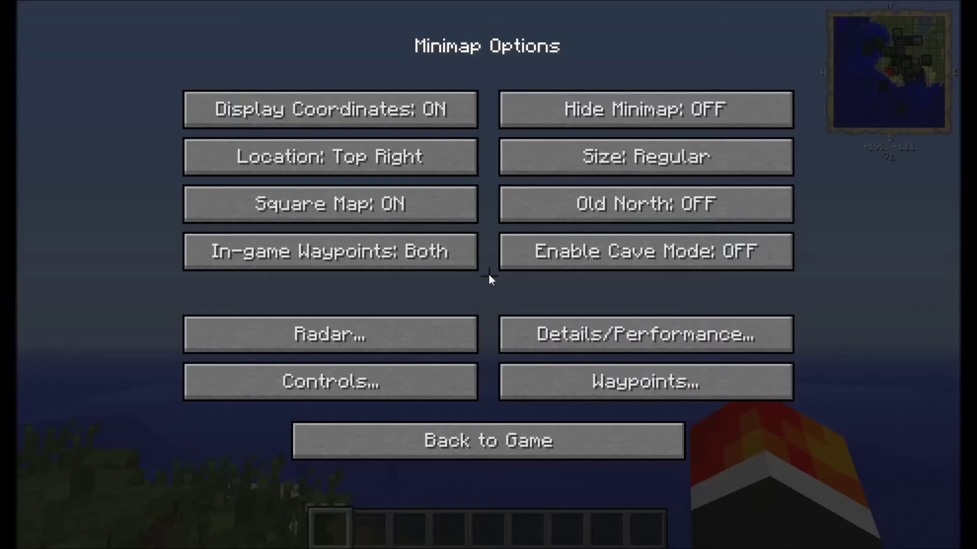
click(420, 392)
click(282, 200)
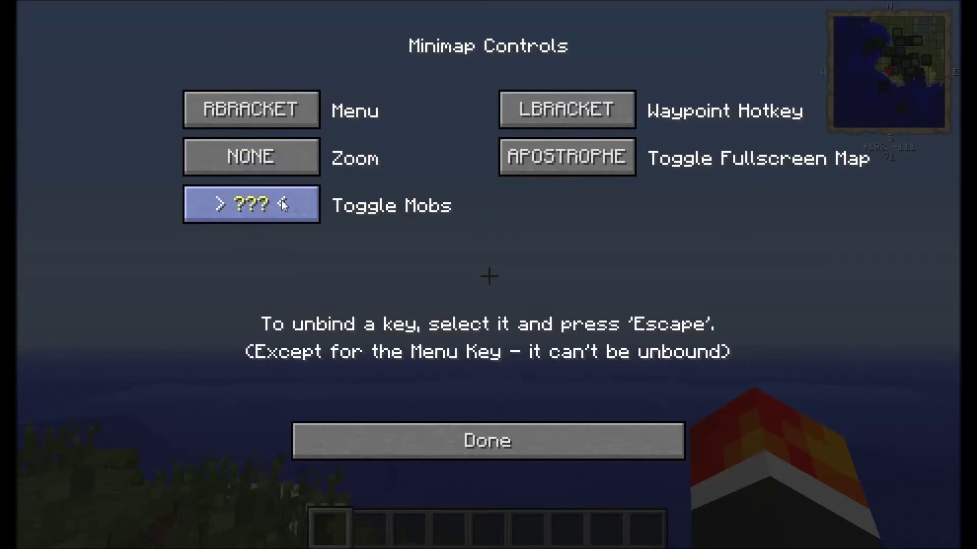
key(Escape)
click(281, 153)
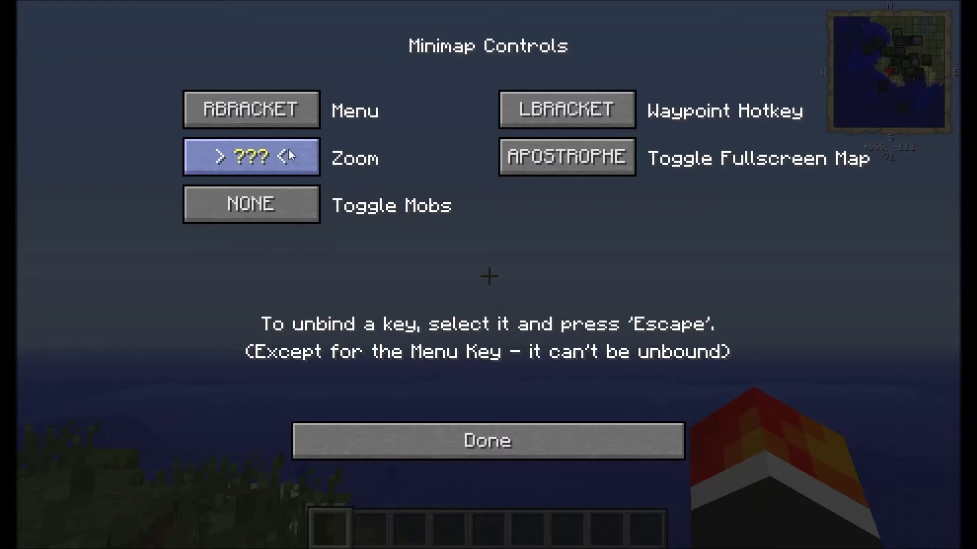
key(grave)
click(392, 432)
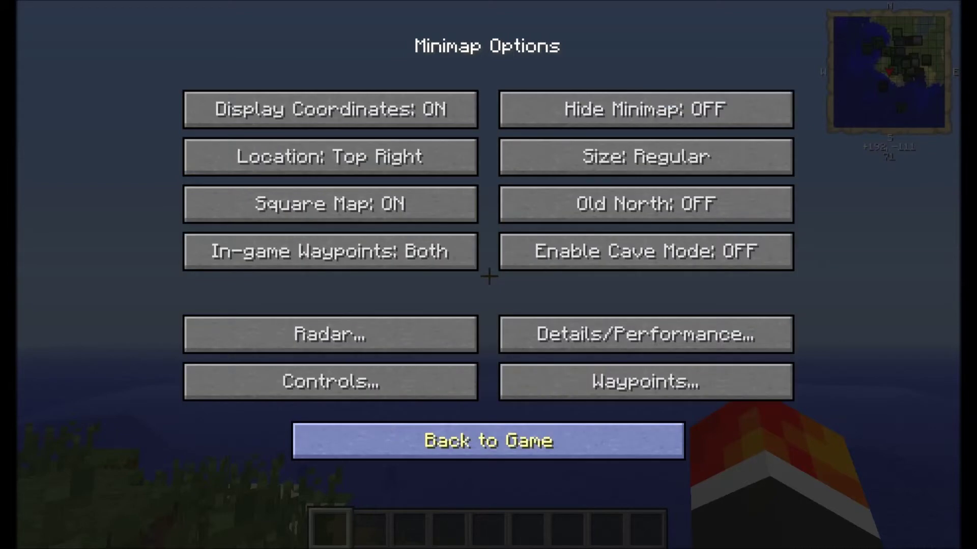
click(385, 426)
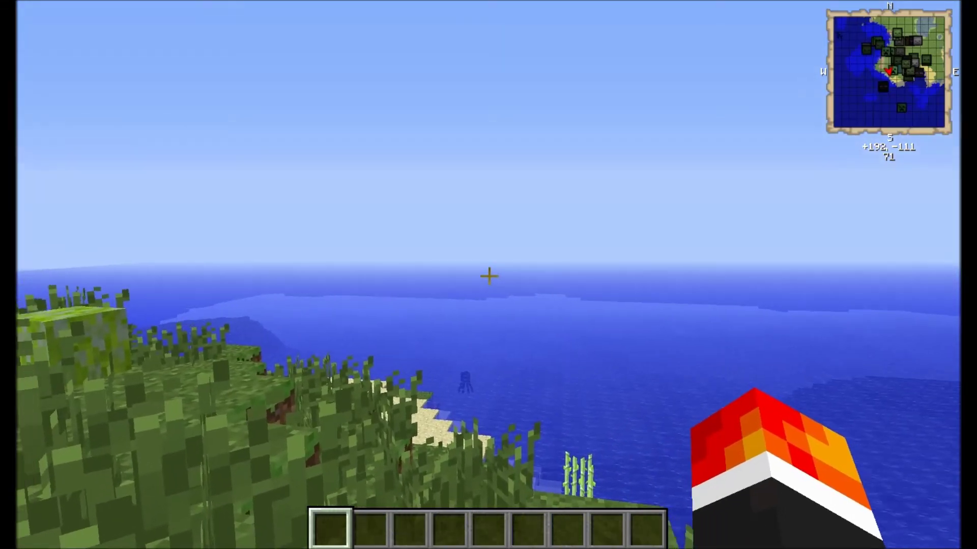
Switch the highlight tips to hidden and back to shown in the NEI global options from the inventory, and return to the game.
key(e)
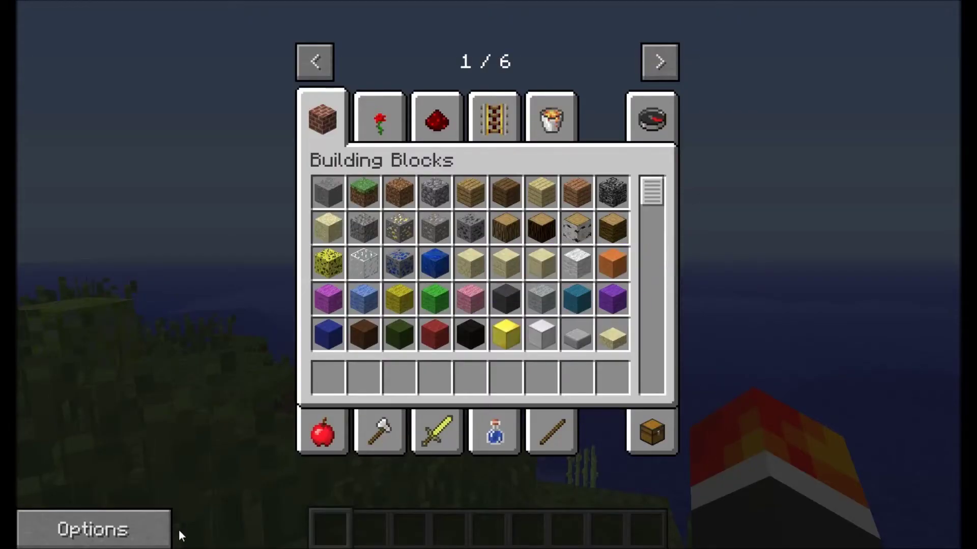
click(102, 532)
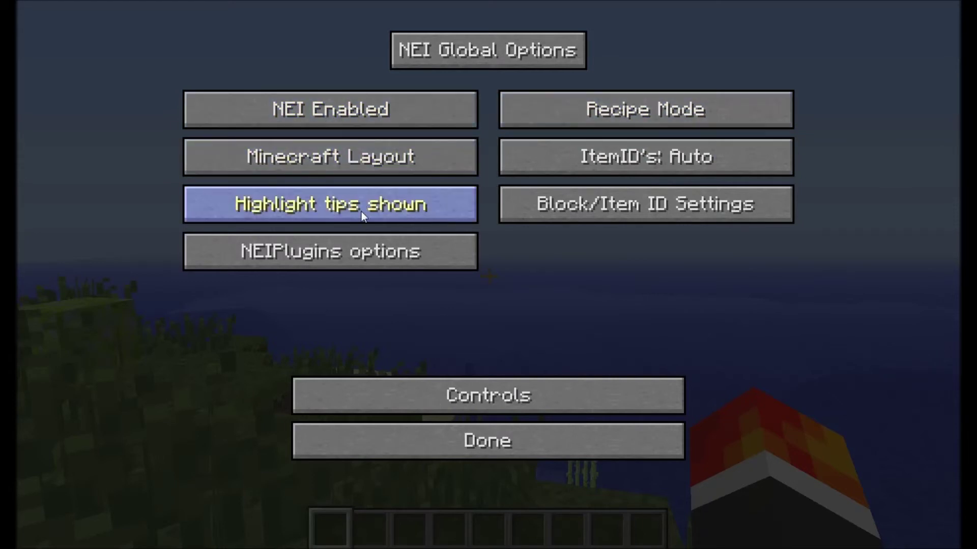
click(395, 206)
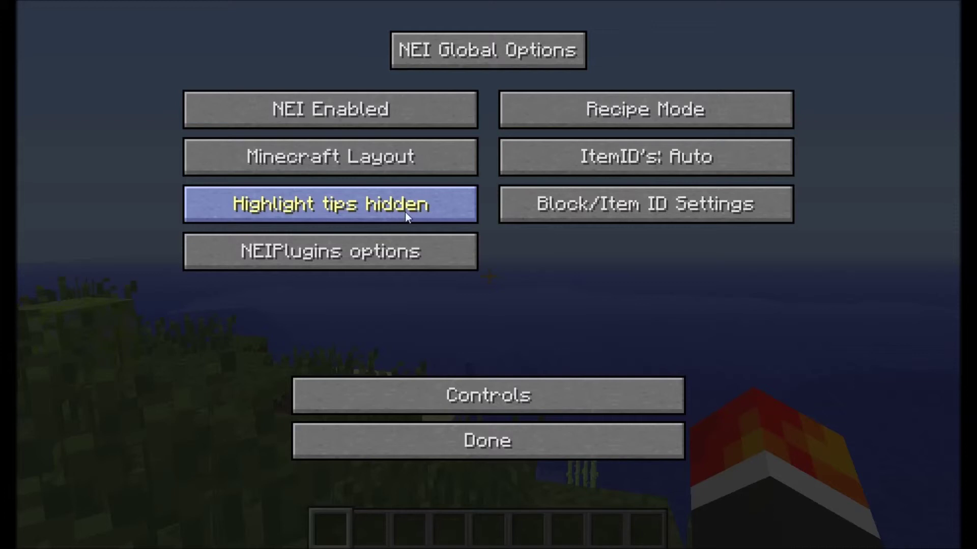
click(405, 212)
key(Escape)
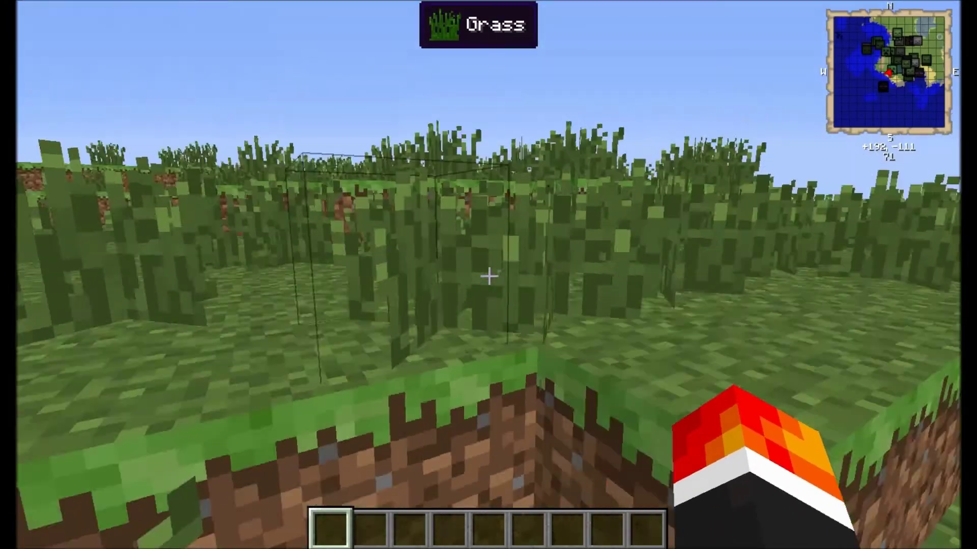
Walk across the grassy hill and aim at nearby grass and blocks to examine their highlight tips.
key(w)
key(w)
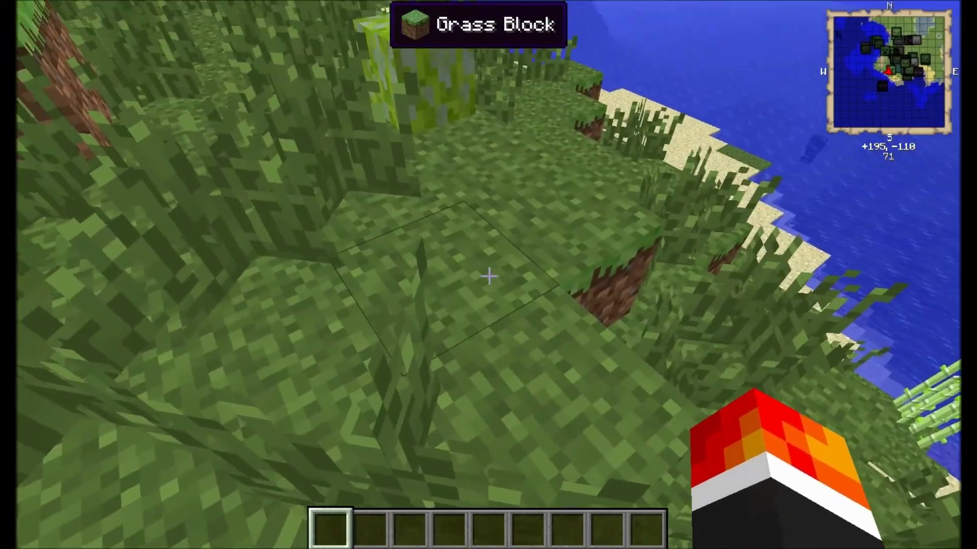
key(w)
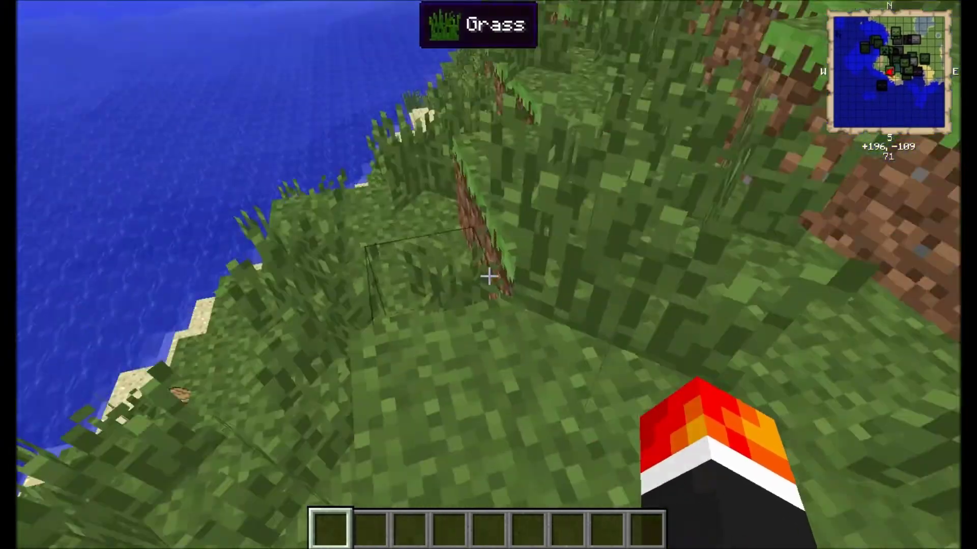
key(w)
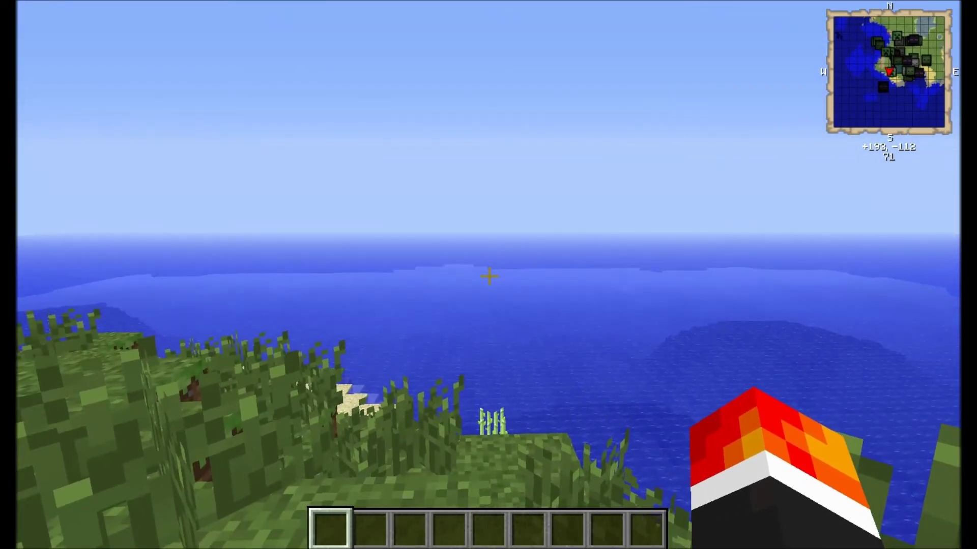
key(Escape)
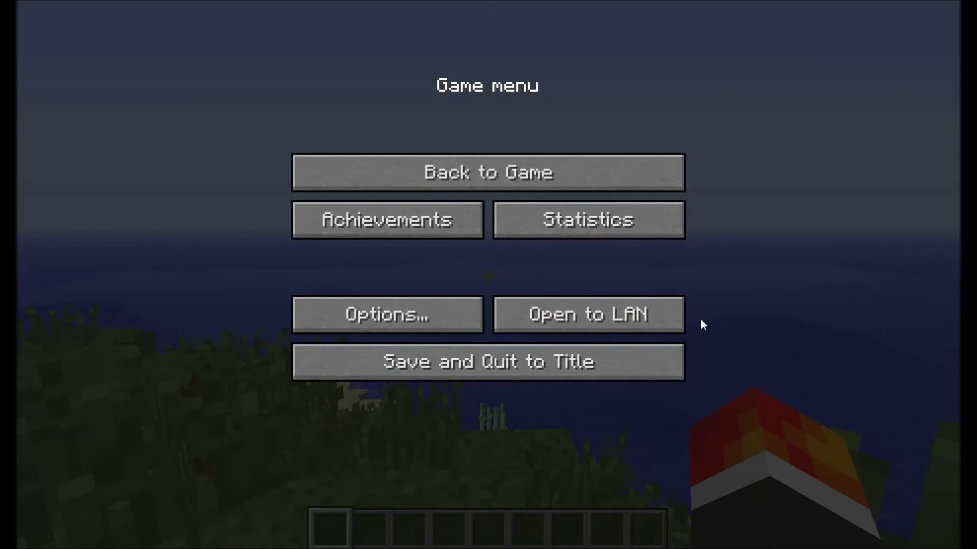
key(Escape)
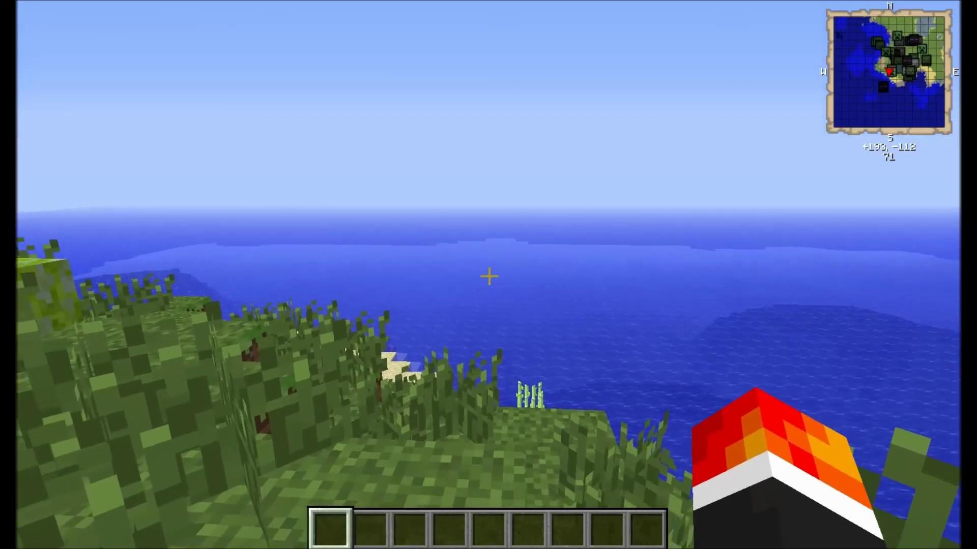
Fly up above the coastline and query the world's seed with the /seed command.
key(space)
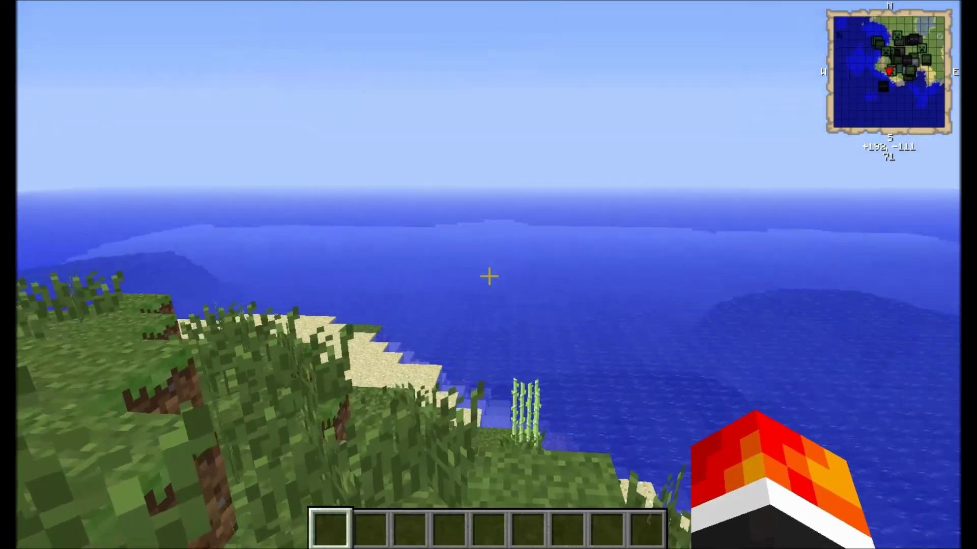
key(space)
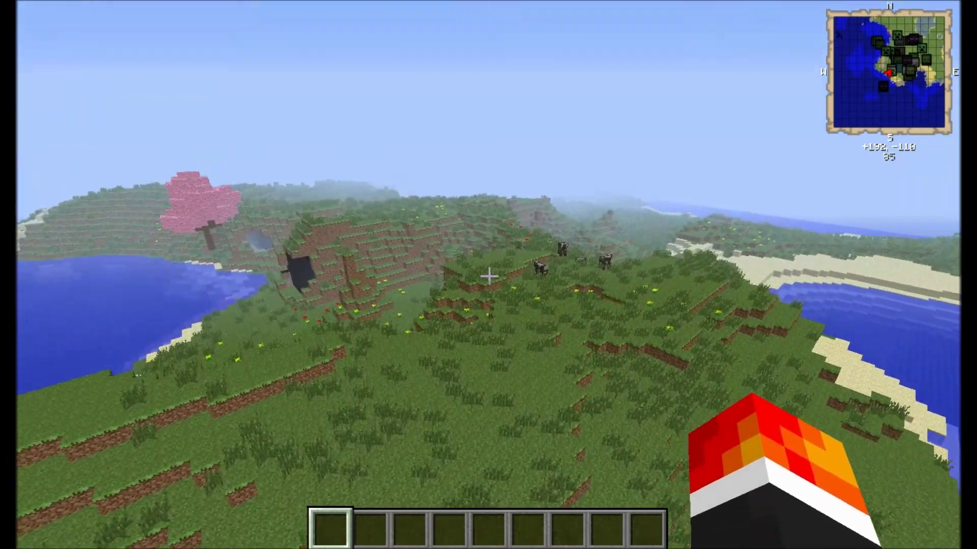
text(/se)
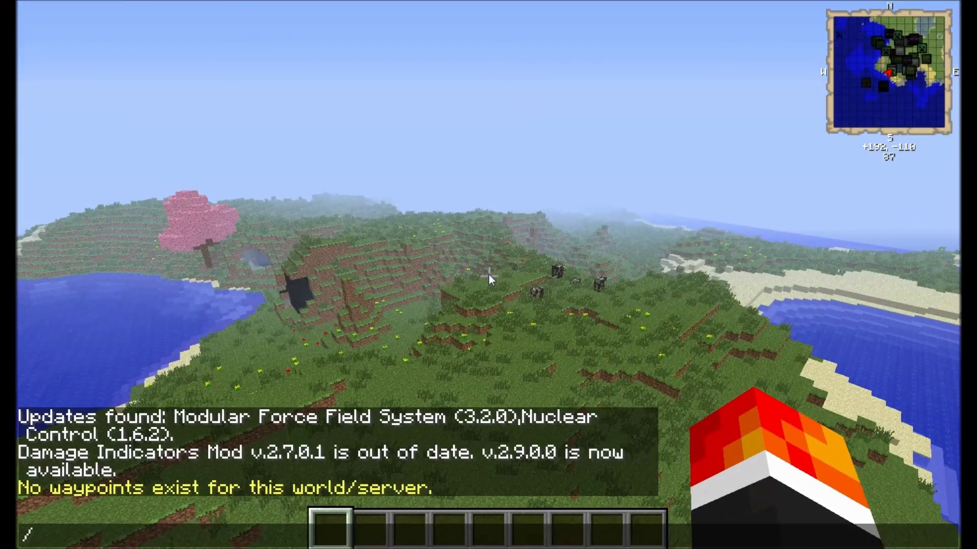
text(ed)
key(Return)
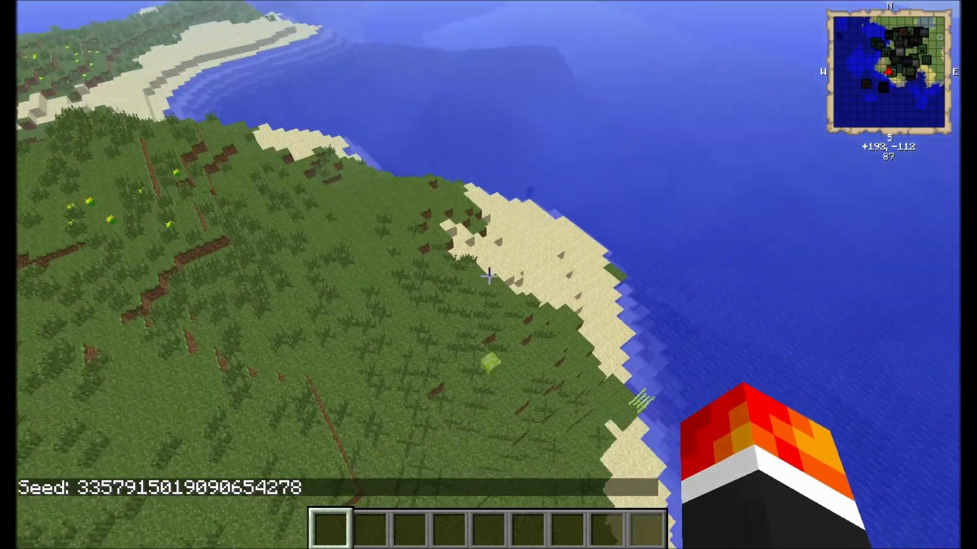
key(shift)
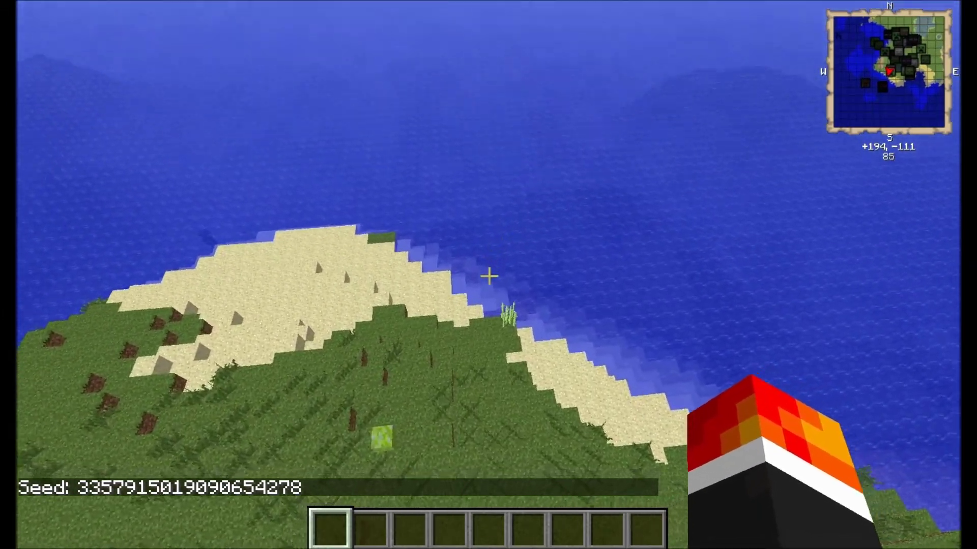